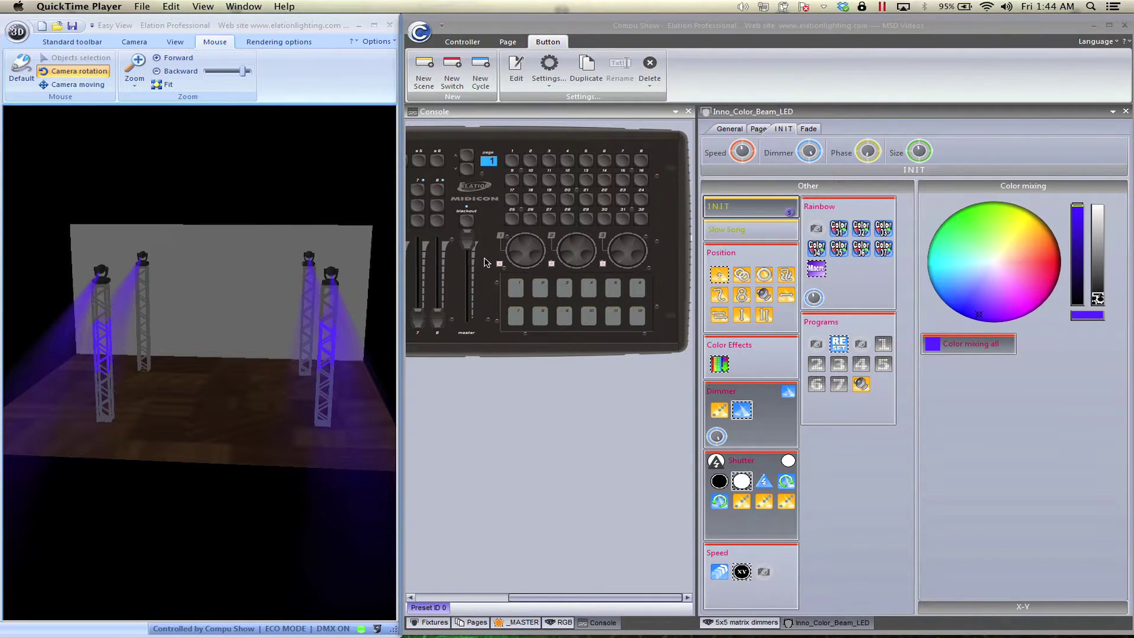
Bring Compu Show forward and toggle the Position circle preset on, then off again.
left_click(552, 270)
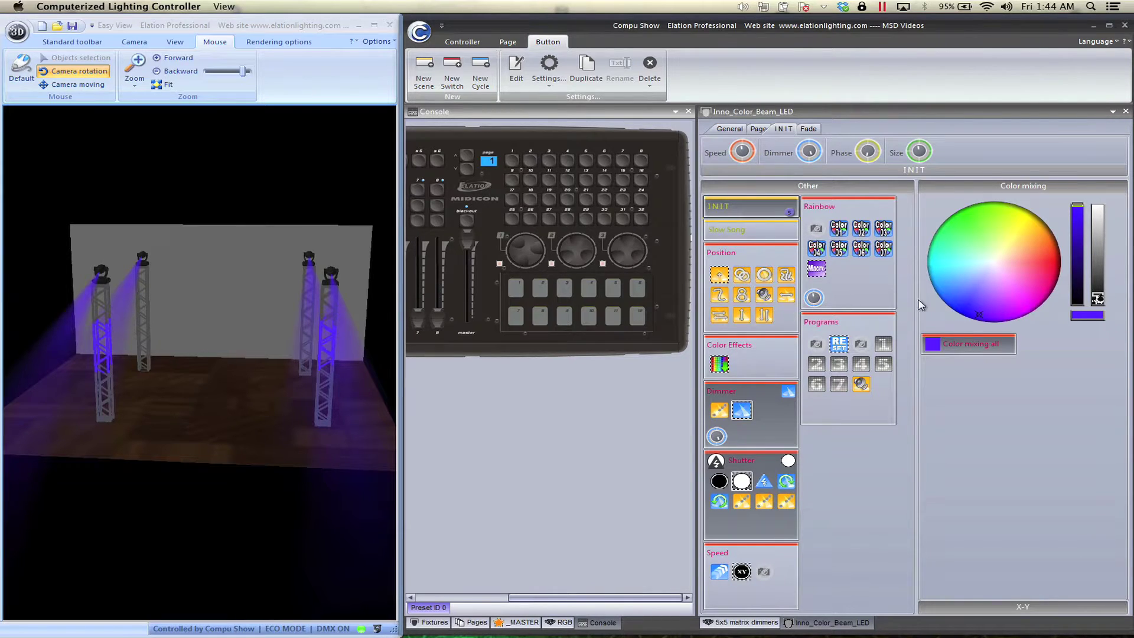
left_click(742, 274)
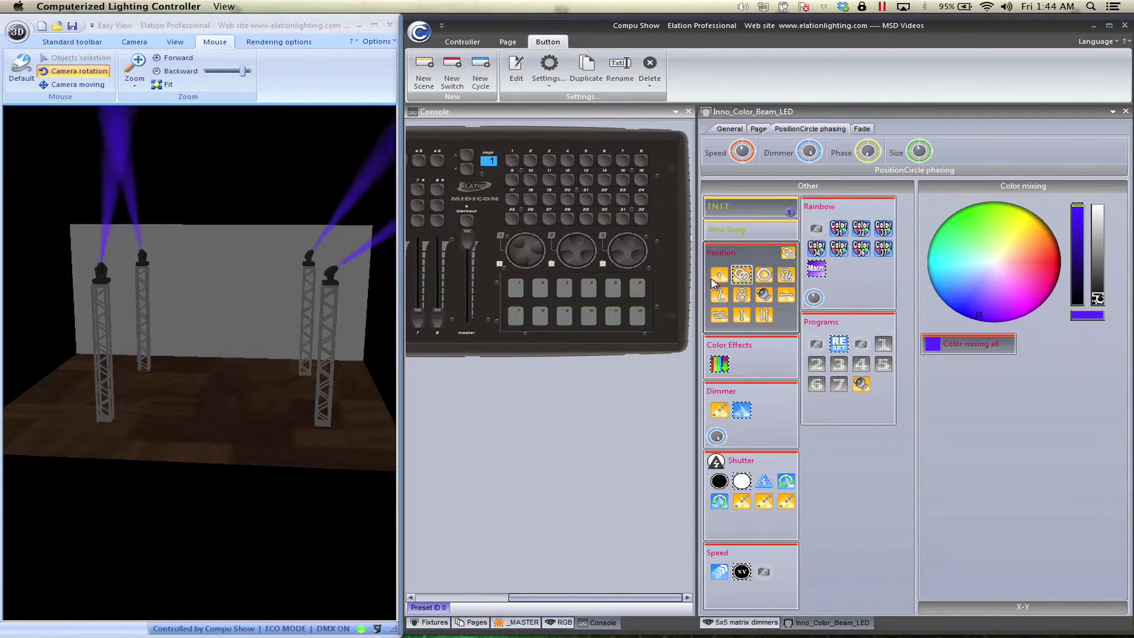
left_click(742, 274)
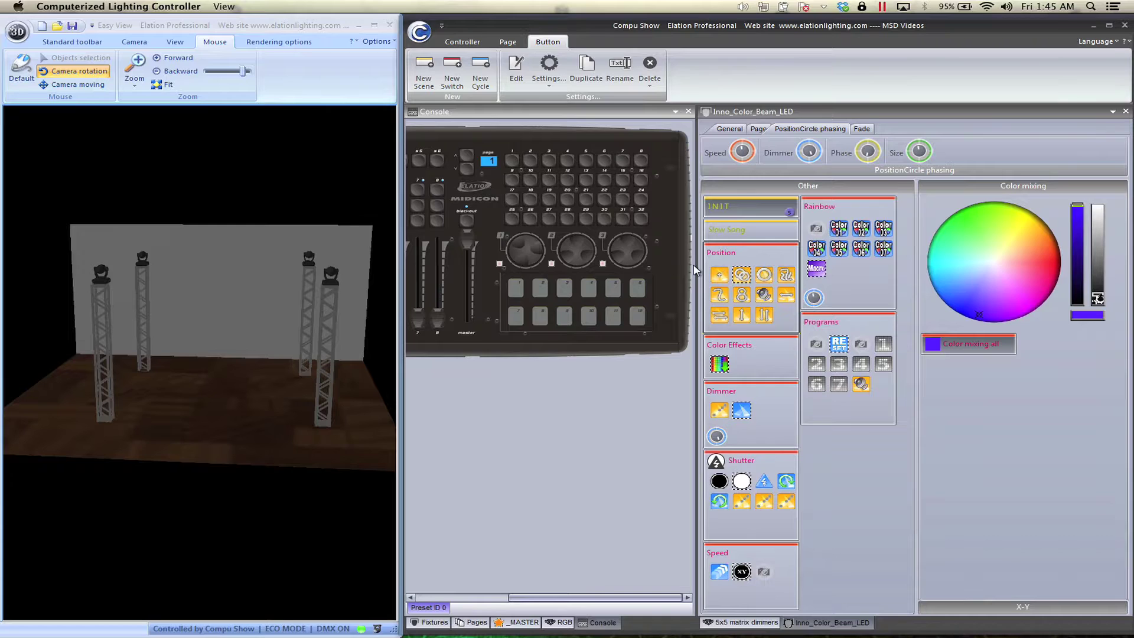
Create a new empty switch named X on the fixture page and open it for editing.
left_click(452, 74)
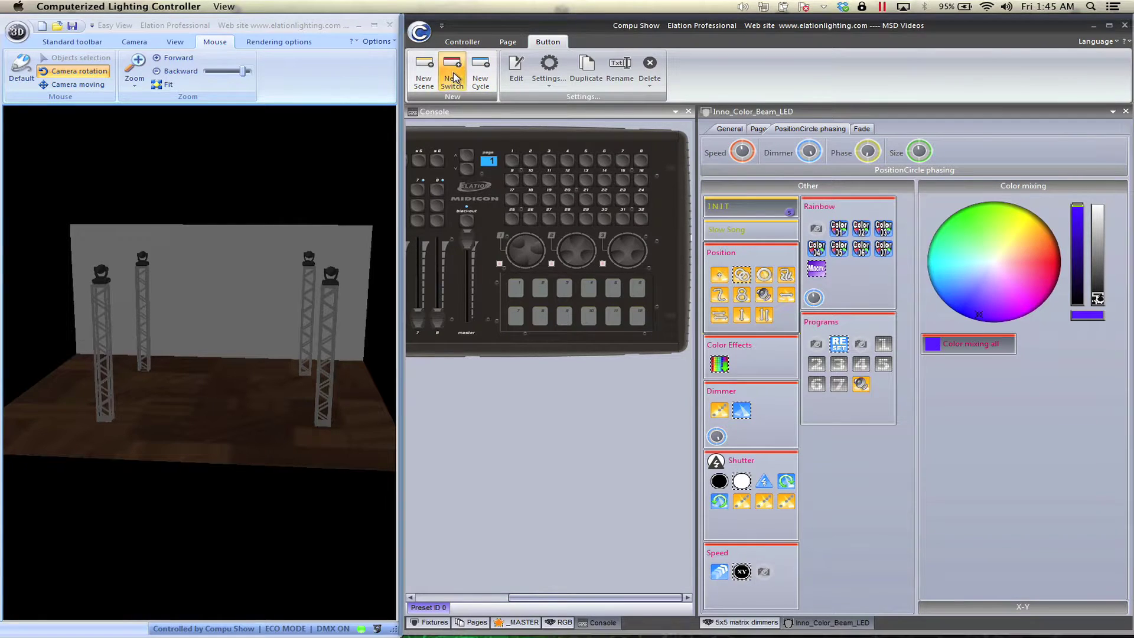
left_click_drag(829, 241, 796, 241)
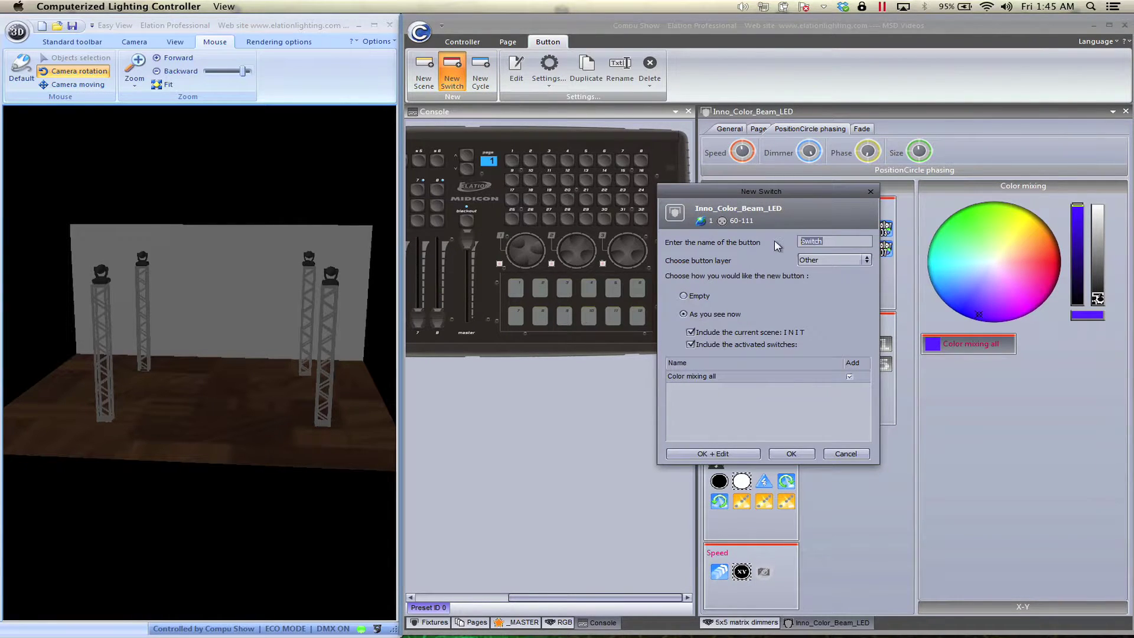
type("Ho")
left_click(703, 297)
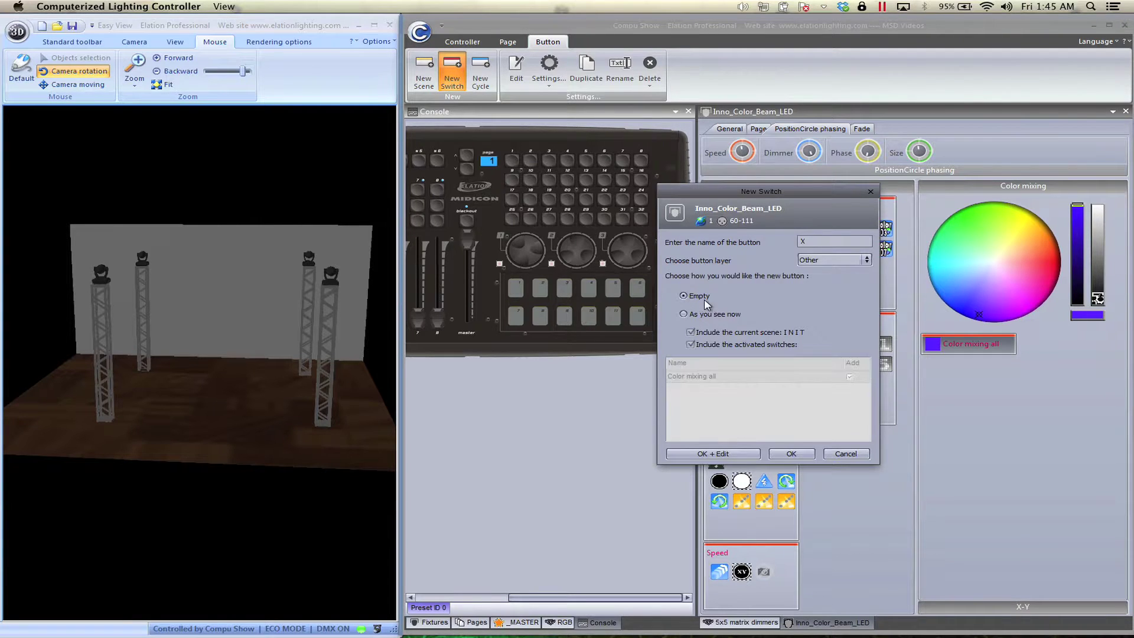
left_click(738, 453)
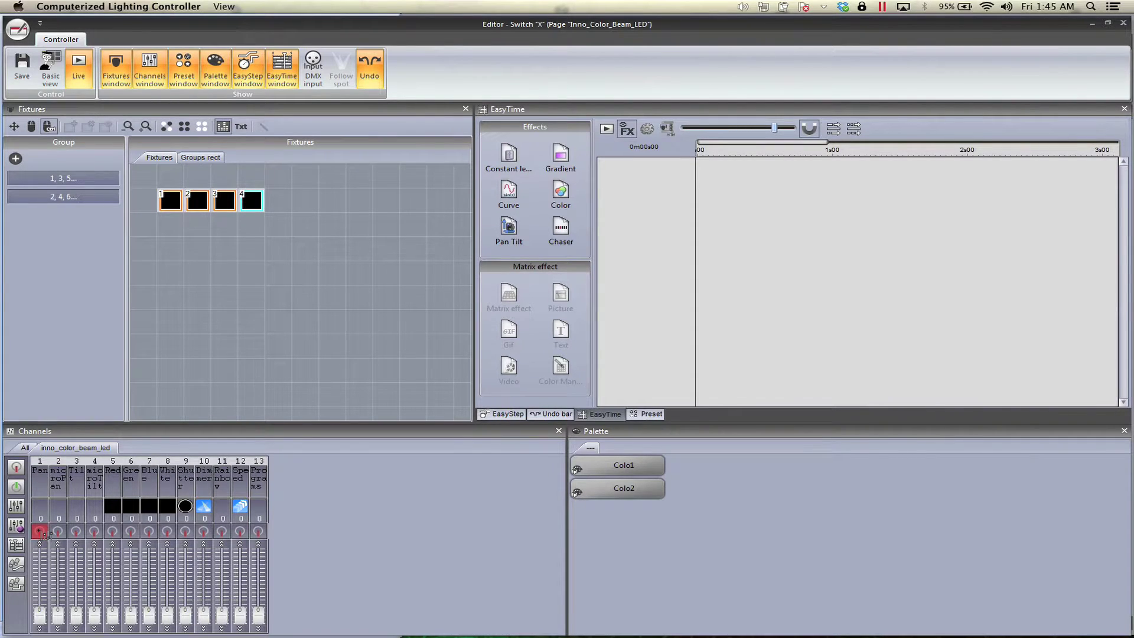
Enable the Pan channel in button X at 255, then close and save.
left_click(39, 531)
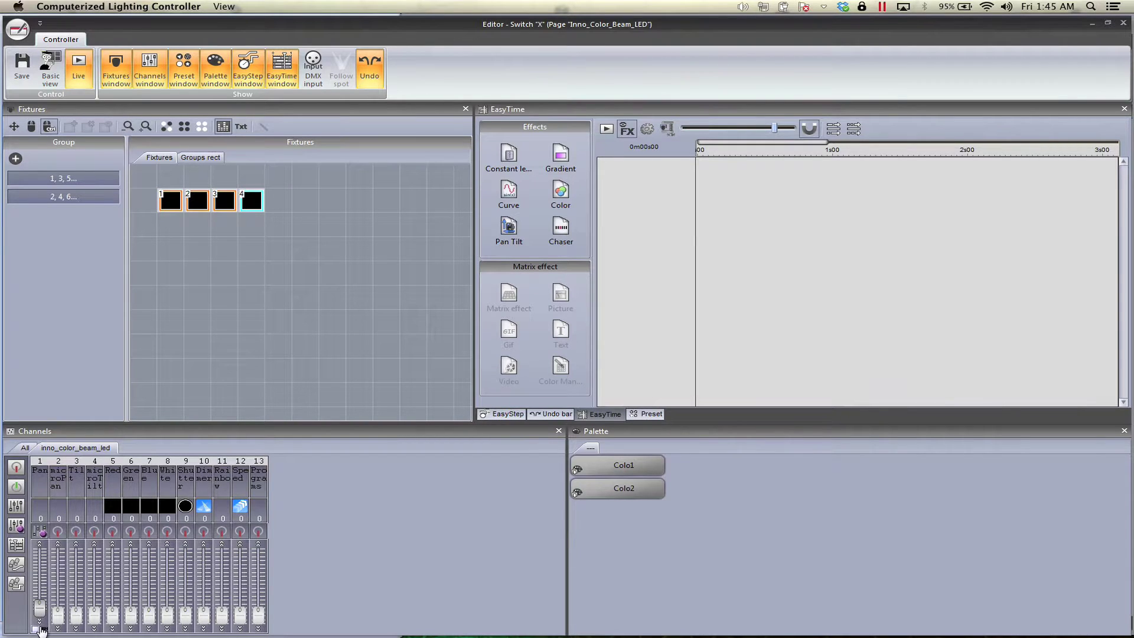
left_click(36, 627)
left_click_drag(38, 620, 43, 555)
left_click(1123, 24)
left_click(513, 352)
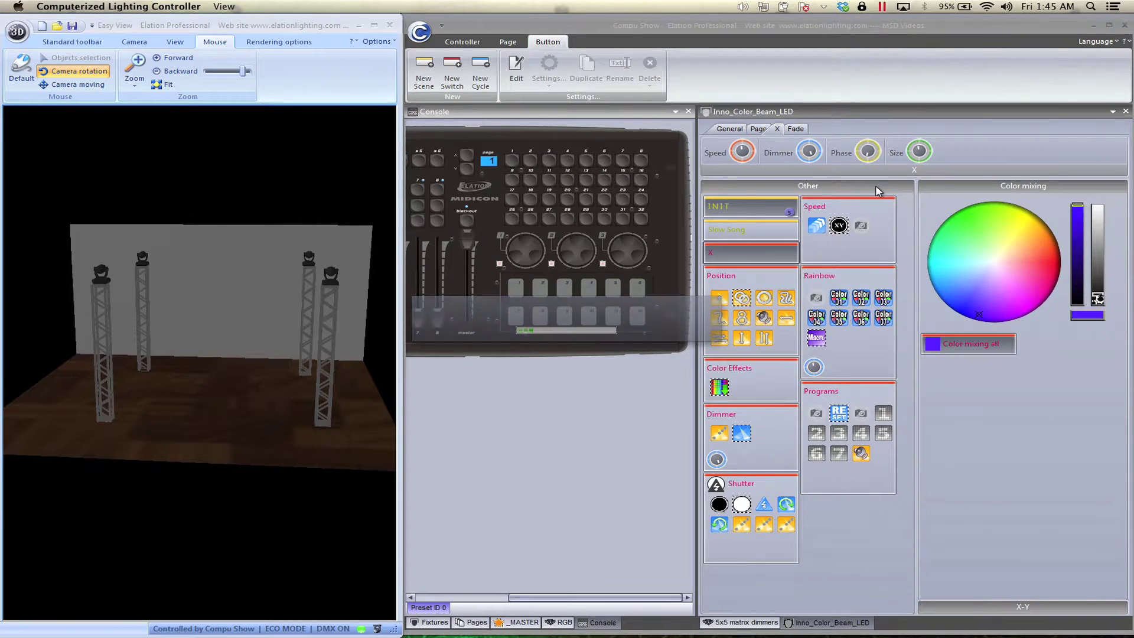
Rename button X to Pan.
right_click(736, 248)
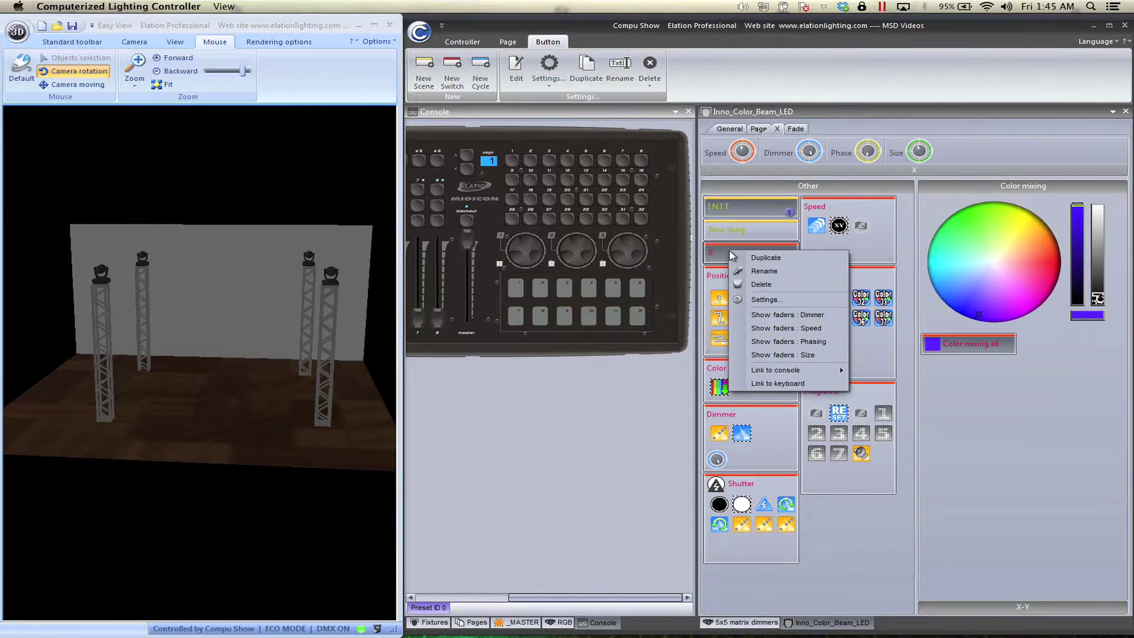
left_click(747, 274)
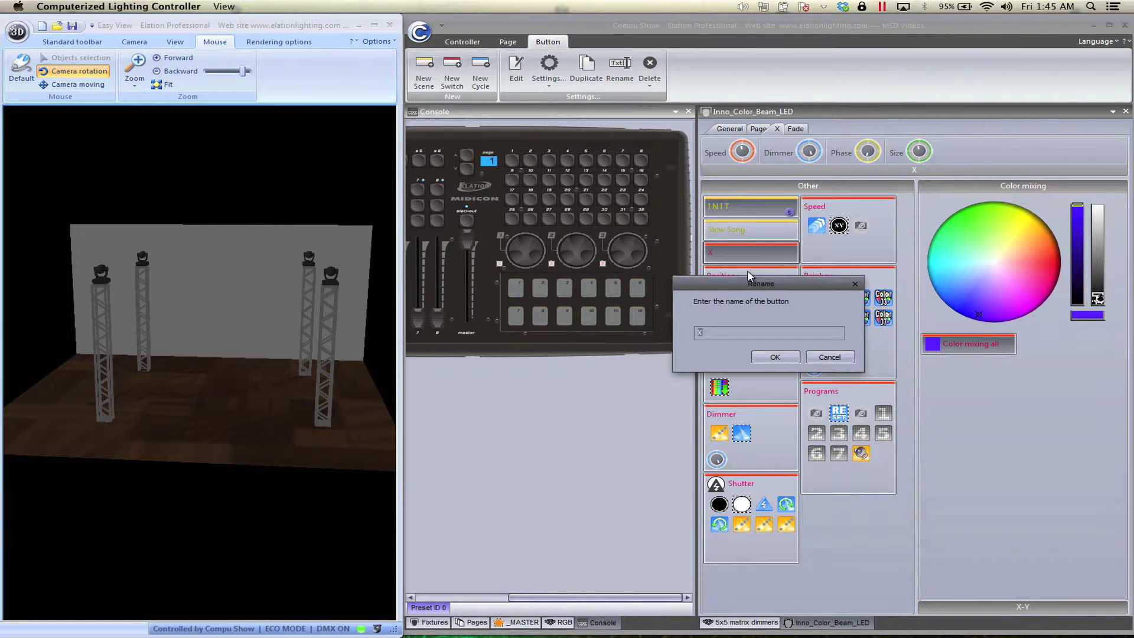
type("Pan")
key("Return")
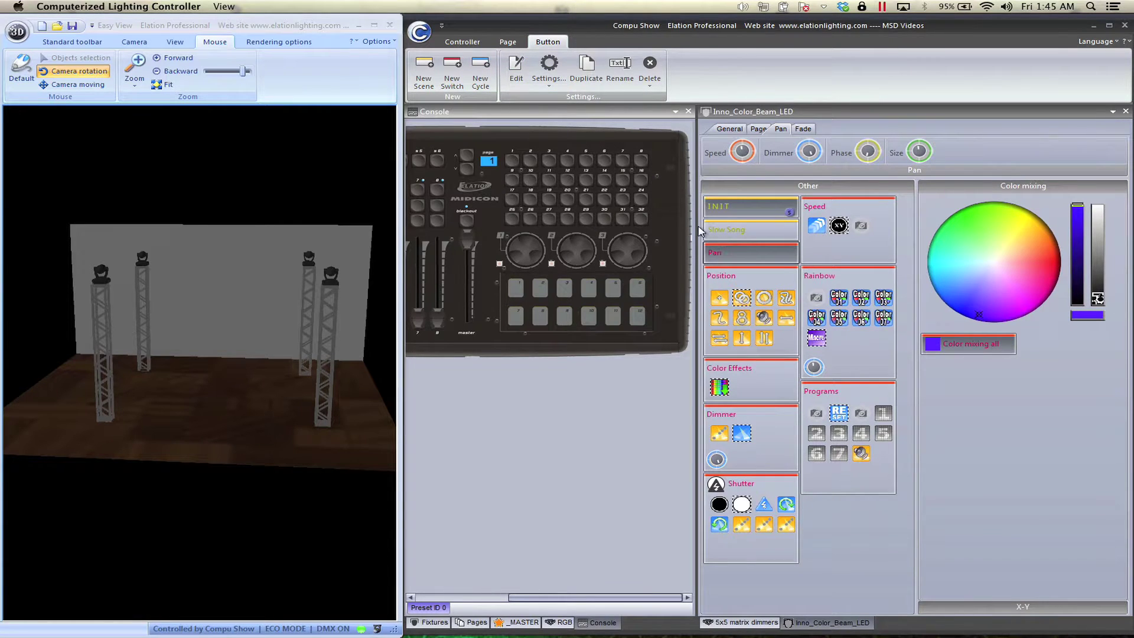
Duplicate the Pan button as Tilt and open Tilt in the editor.
right_click(732, 255)
left_click(743, 259)
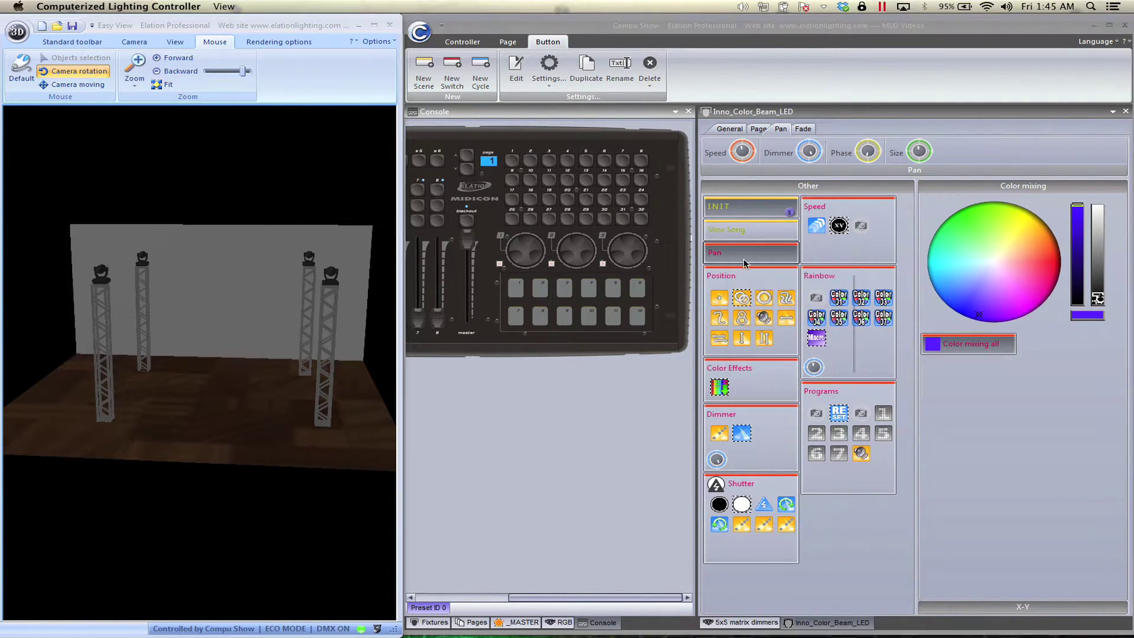
type("Ti")
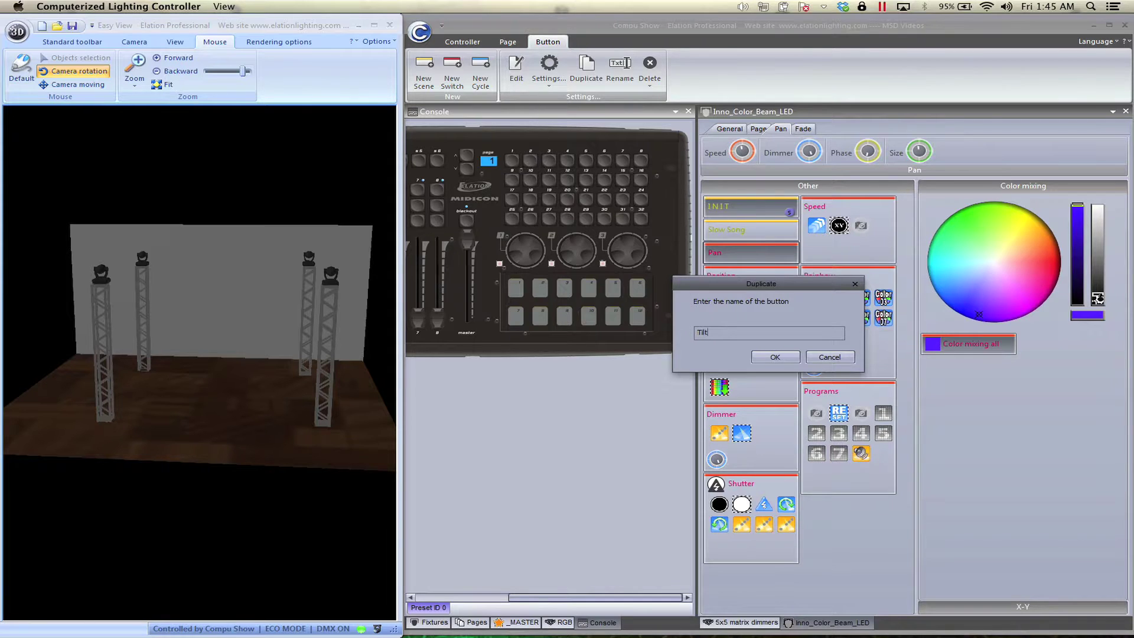
type("lt")
key("Return")
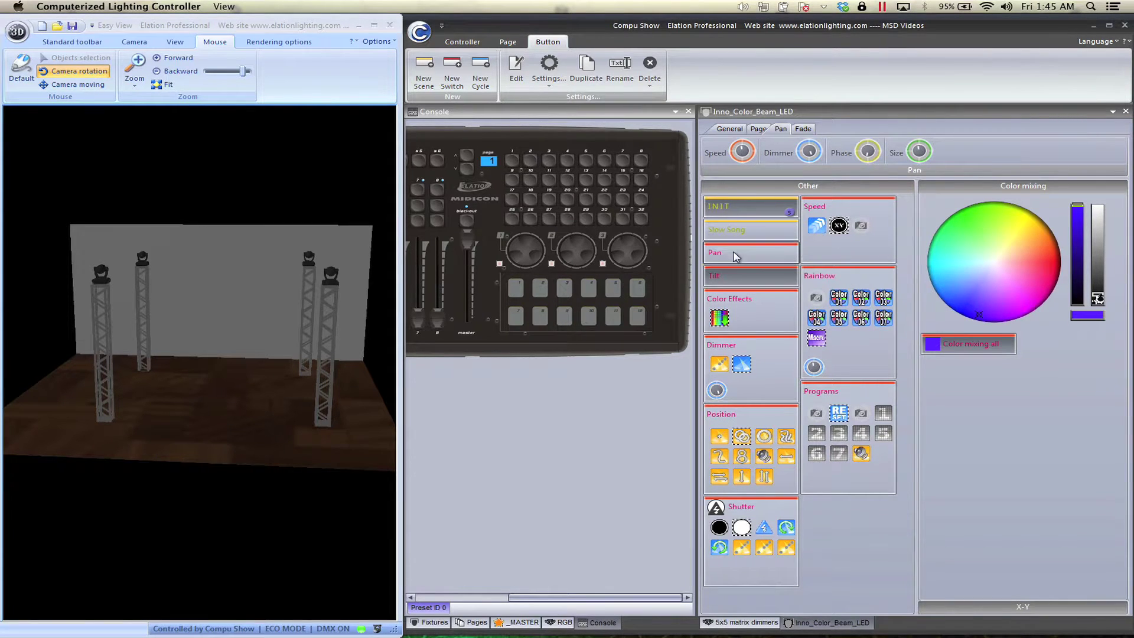
double_click(730, 278)
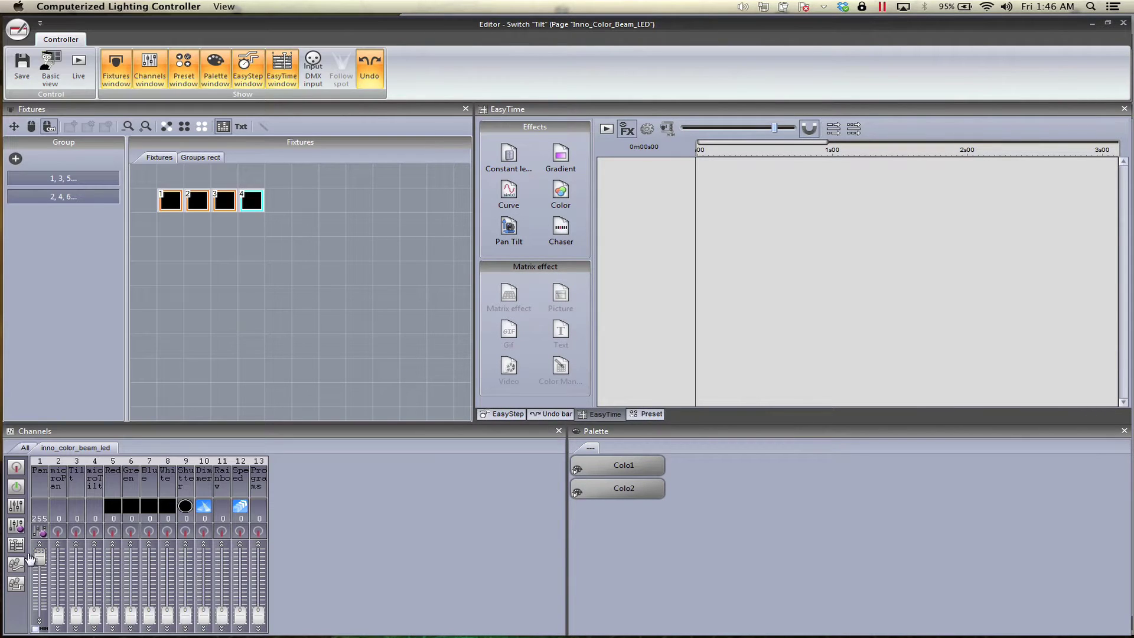
Switch the Tilt button from Pan to the Tilt channel at 255, then close and save.
left_click(39, 533)
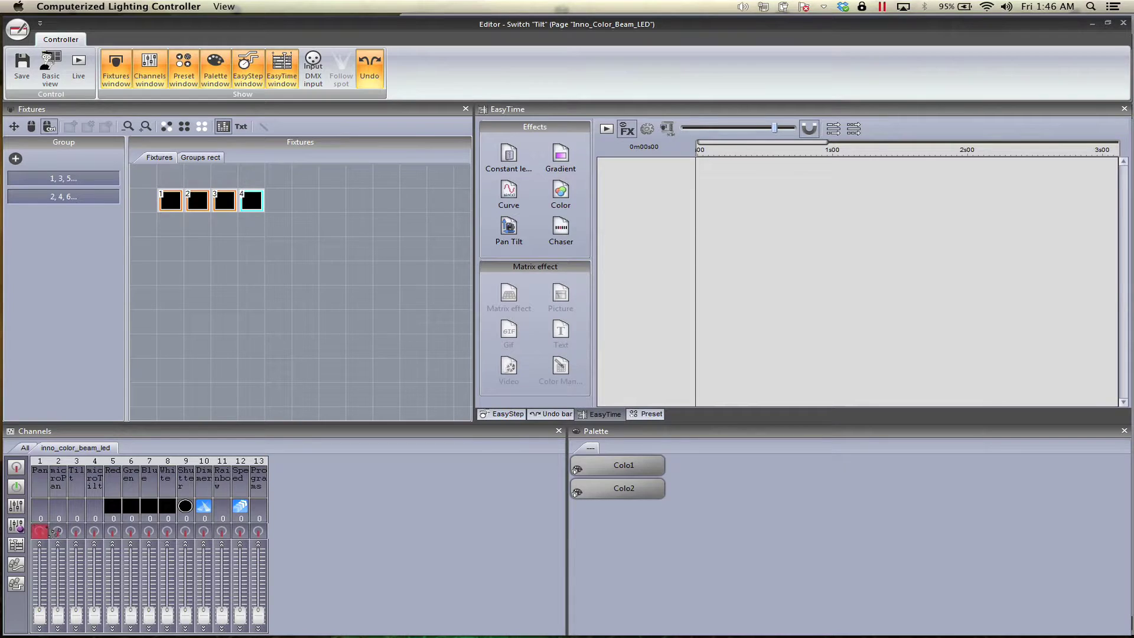
left_click(76, 532)
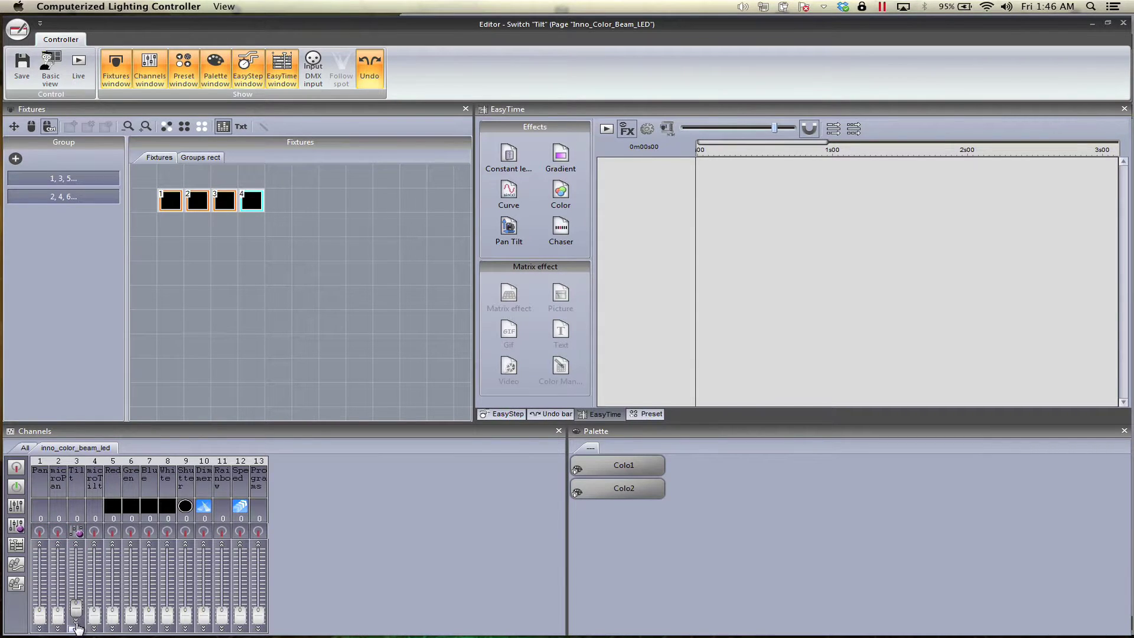
left_click_drag(76, 614, 89, 552)
left_click(75, 629)
left_click(77, 628)
left_click_drag(76, 612, 92, 550)
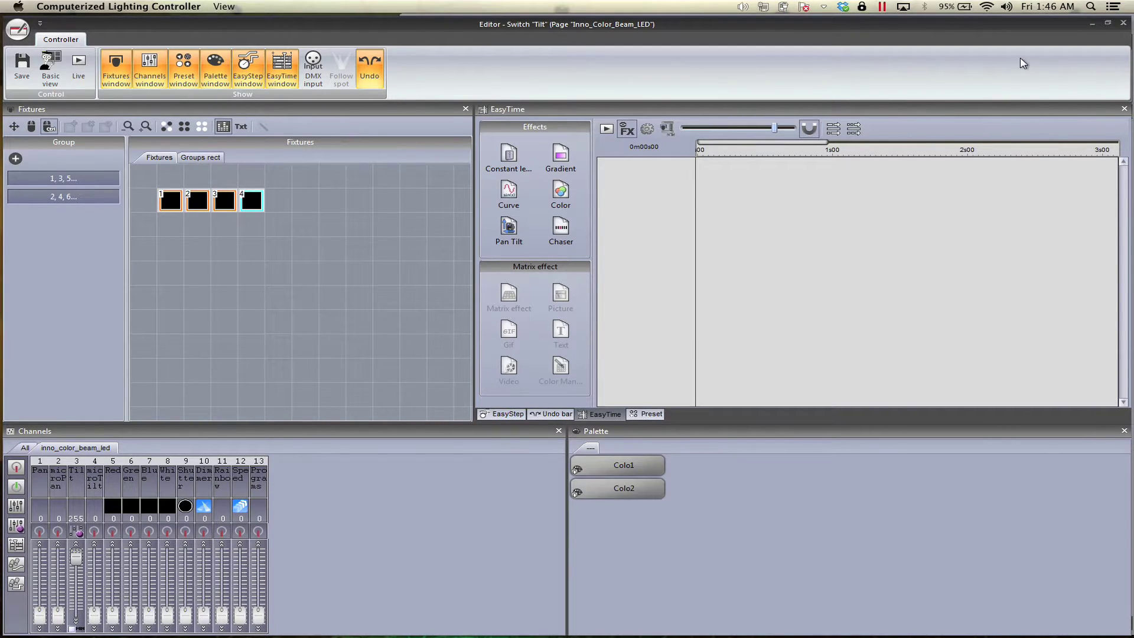
left_click(1124, 22)
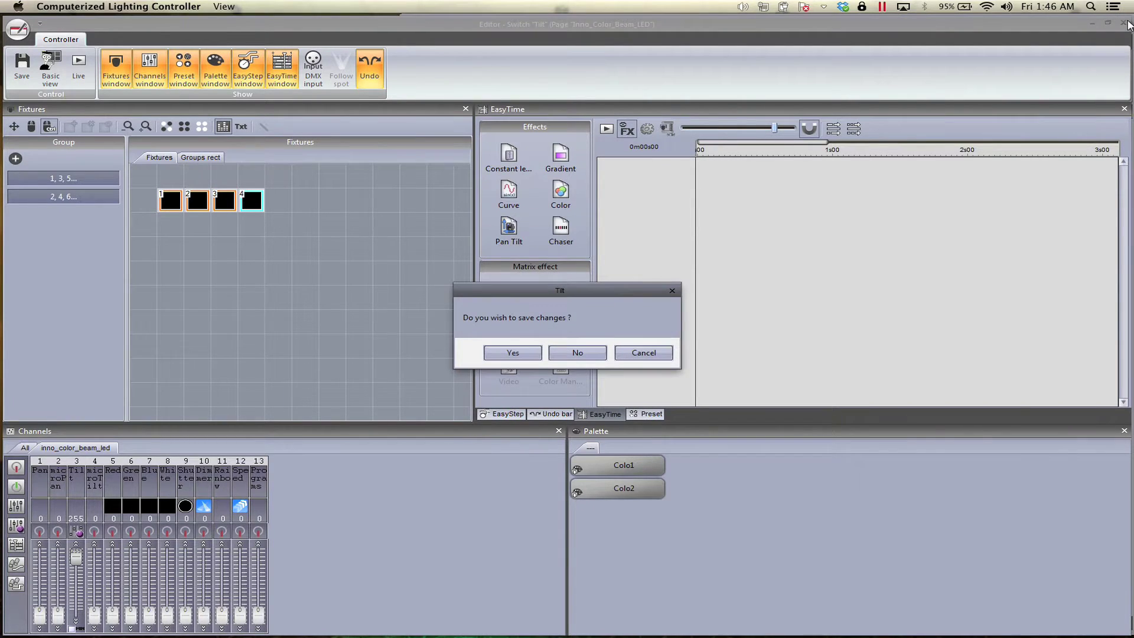
key("Return")
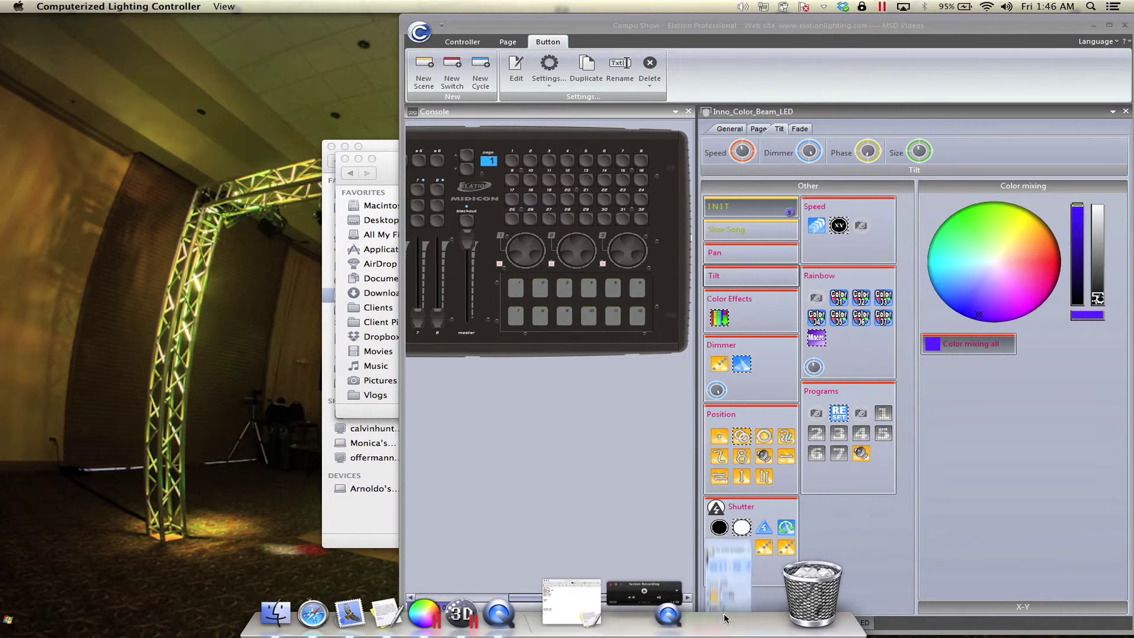
Turn on Shutter Open and Dimmer linear so the moving-head beams shine in the 3D view.
left_click(725, 617)
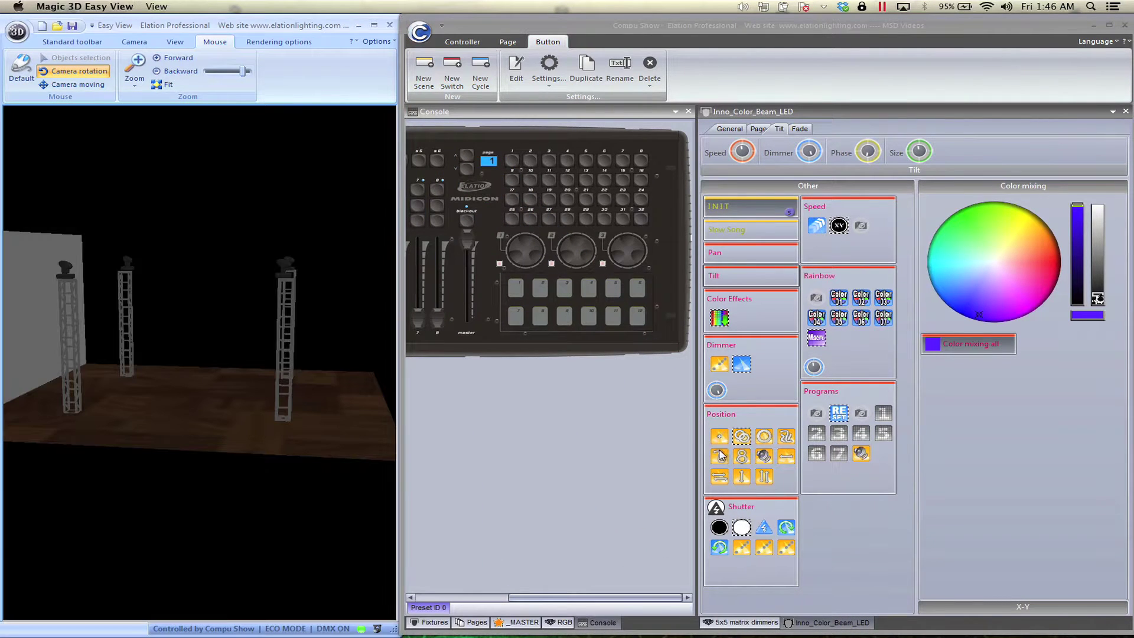
left_click_drag(311, 400, 243, 397)
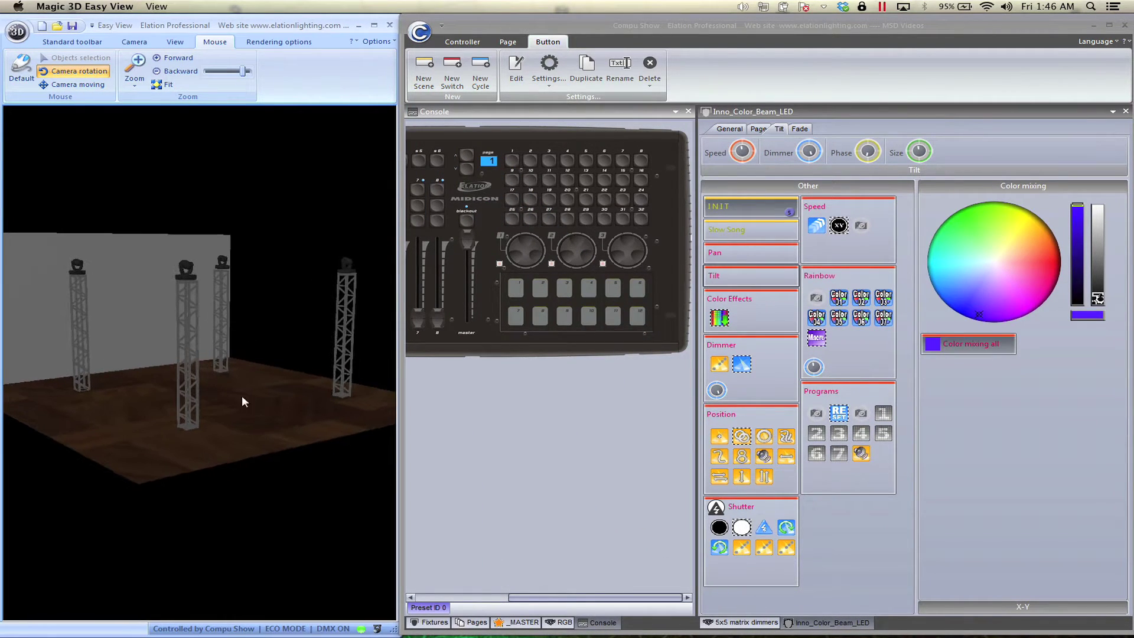
left_click(741, 526)
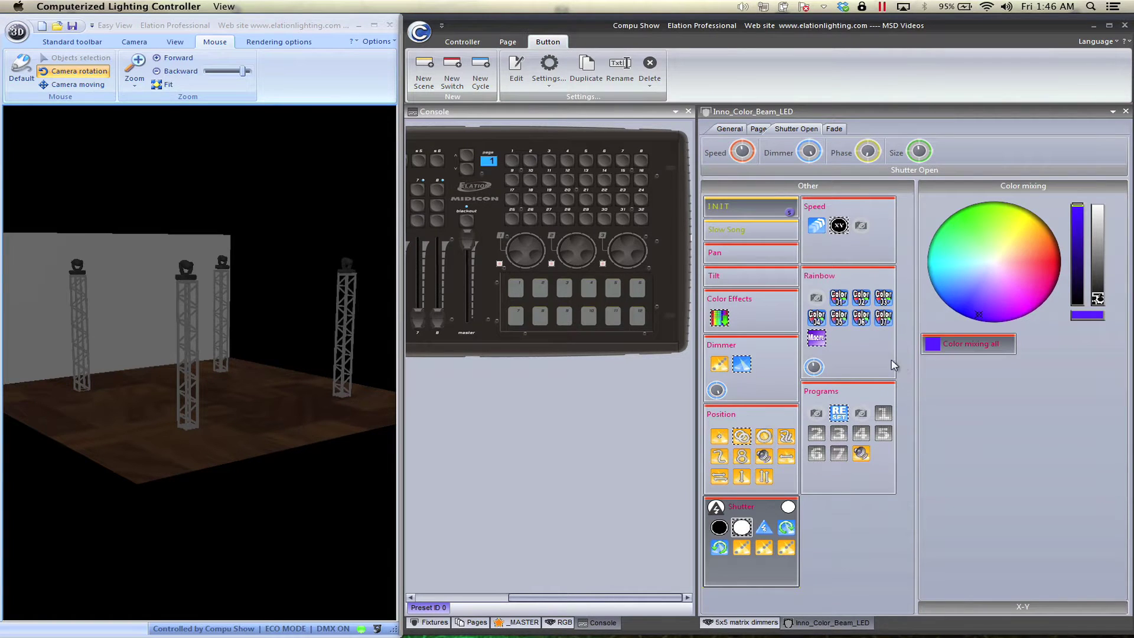
left_click(741, 364)
left_click_drag(958, 270, 957, 320)
left_click_drag(313, 348, 288, 348)
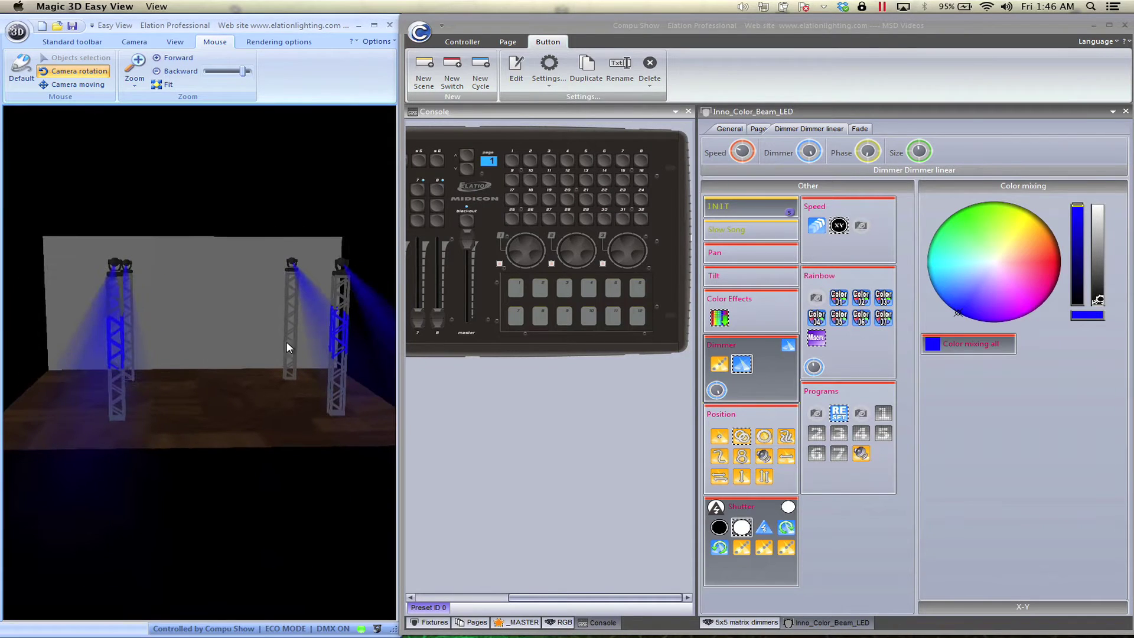
Activate the Pan button and dismiss the dimmer level pop-up.
left_click(737, 254)
mouse_move(811, 151)
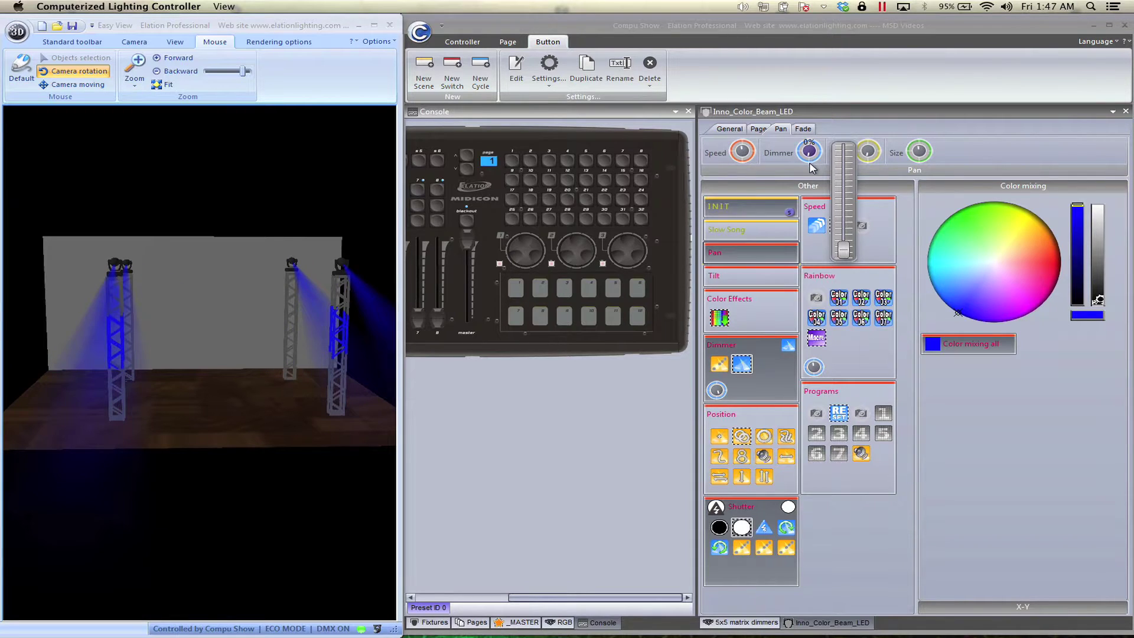
left_click(809, 152)
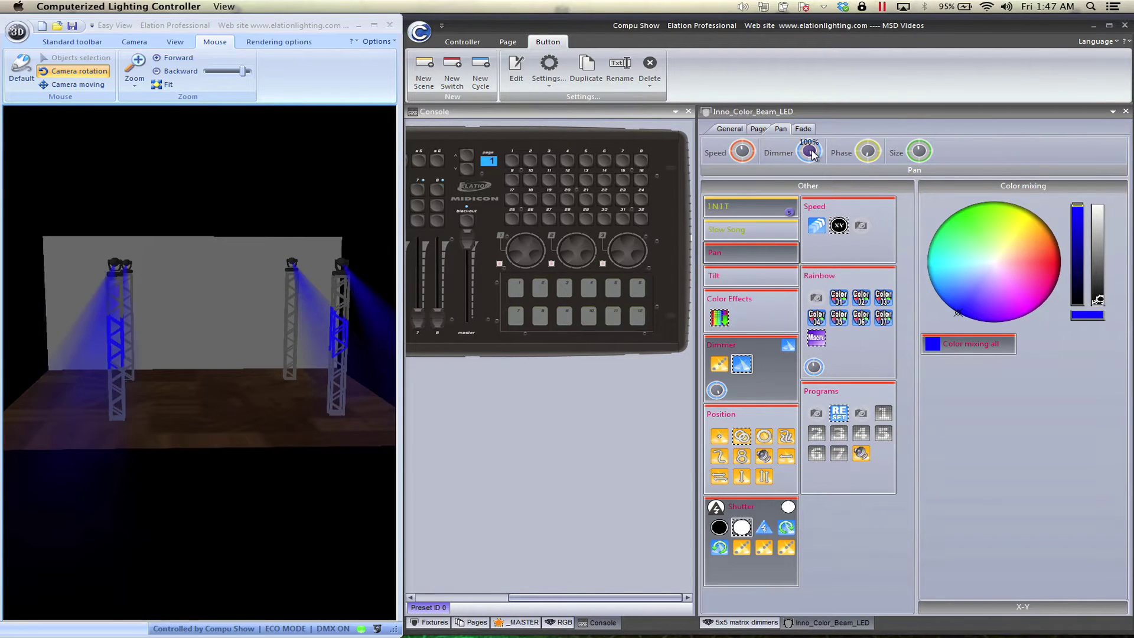
Link the Button DIMMER function to the first MIDIcon console wheel.
right_click(809, 152)
mouse_move(827, 161)
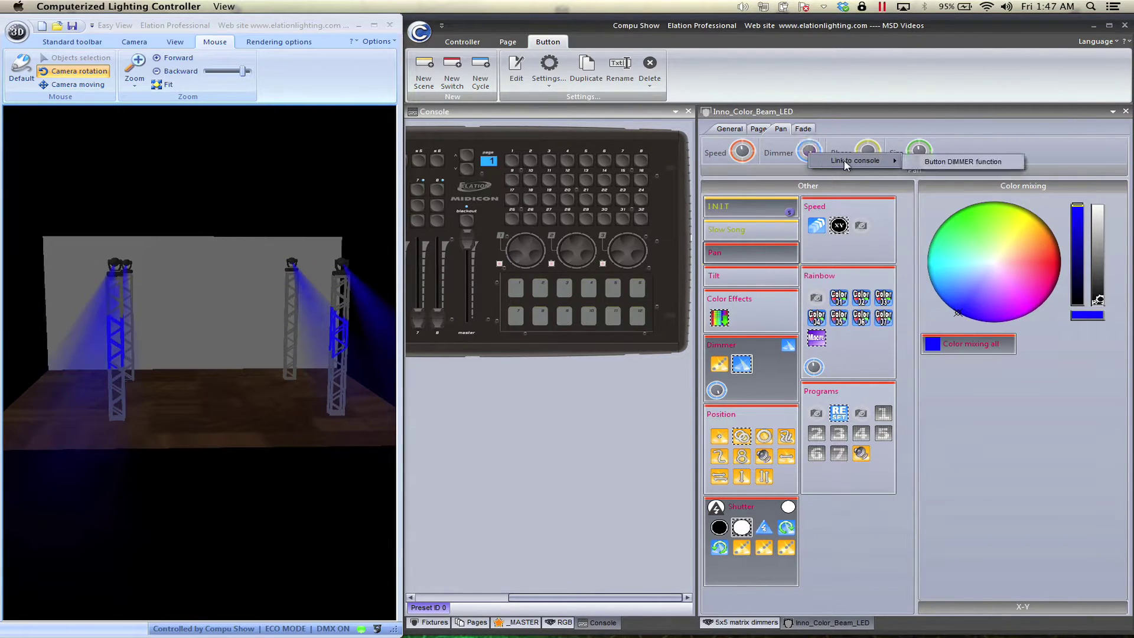
left_click(956, 161)
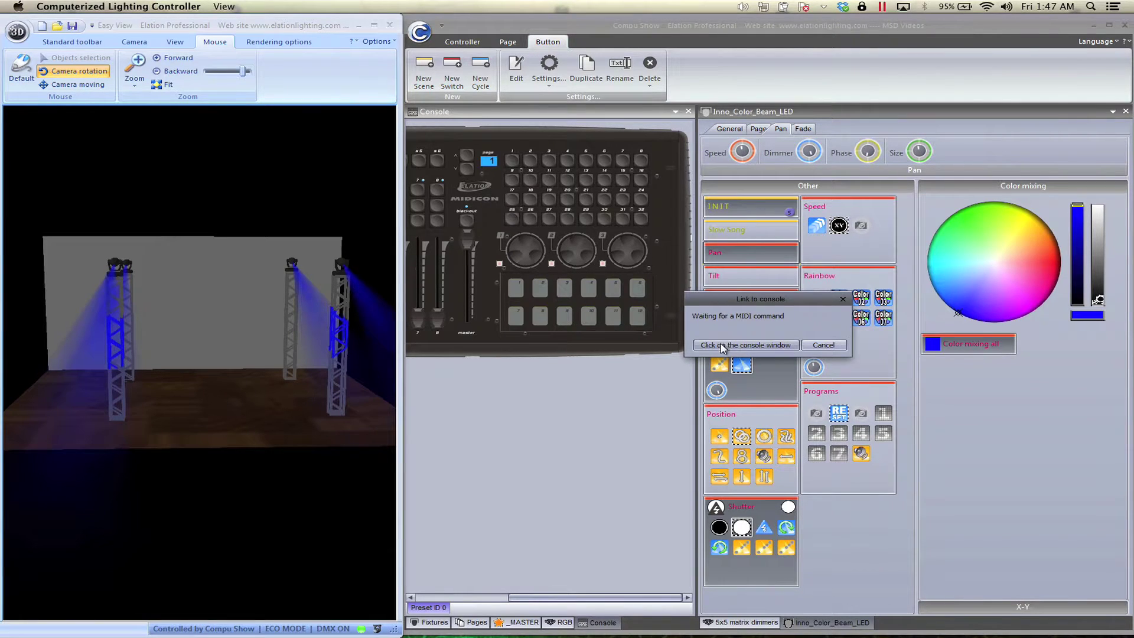
left_click(724, 345)
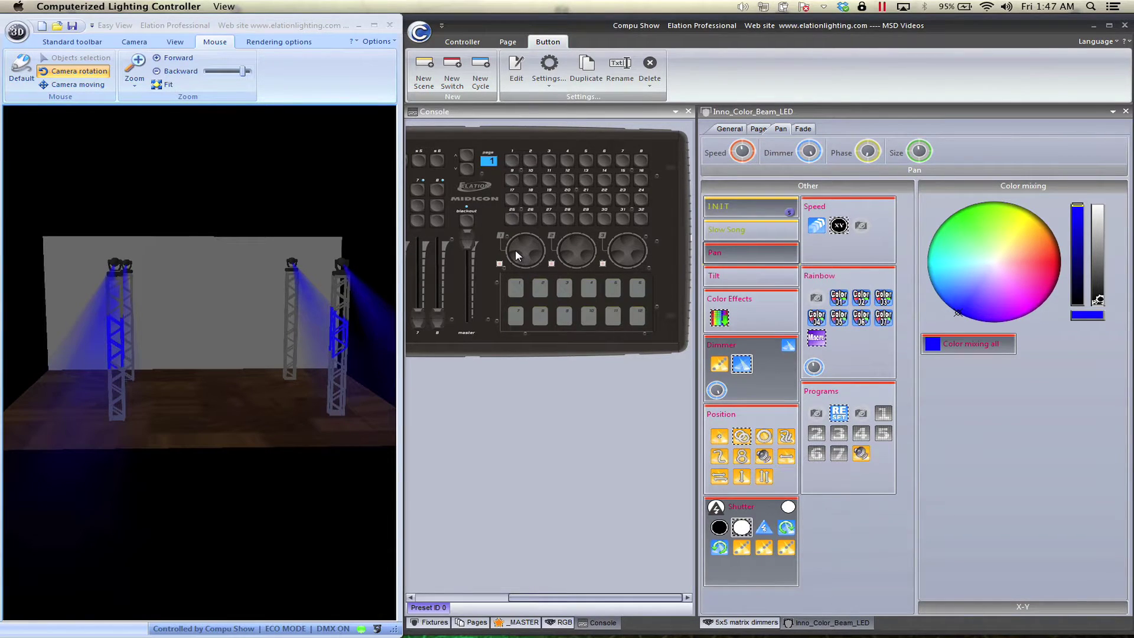
left_click_drag(517, 250, 513, 247)
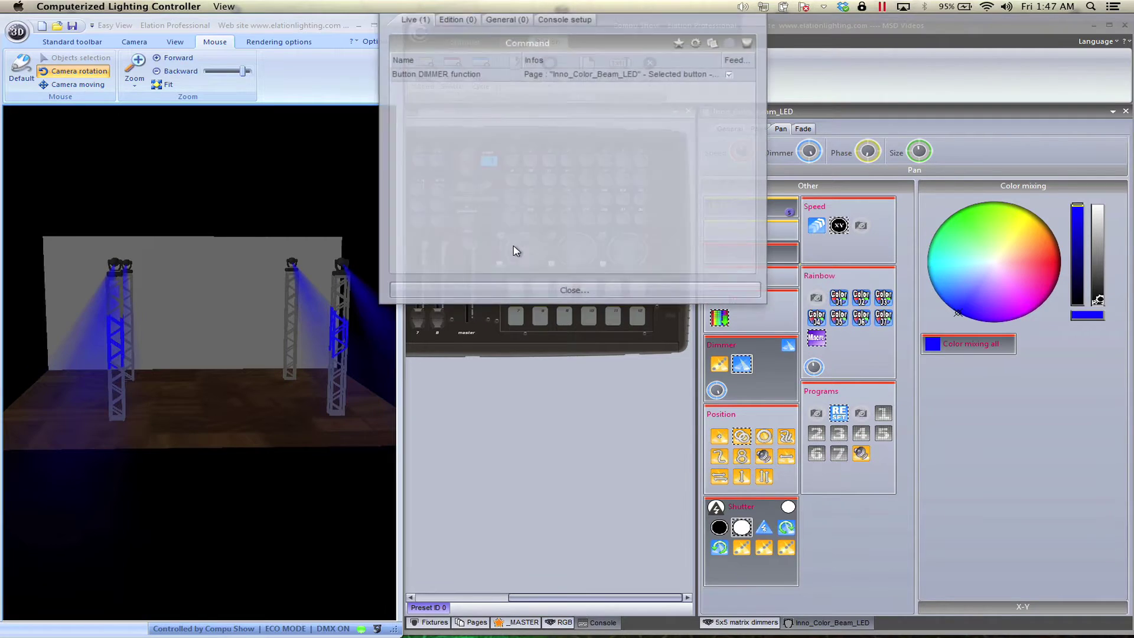
Set the wheel command to control the Pan button on a fixed page and adjust resolution.
double_click(529, 87)
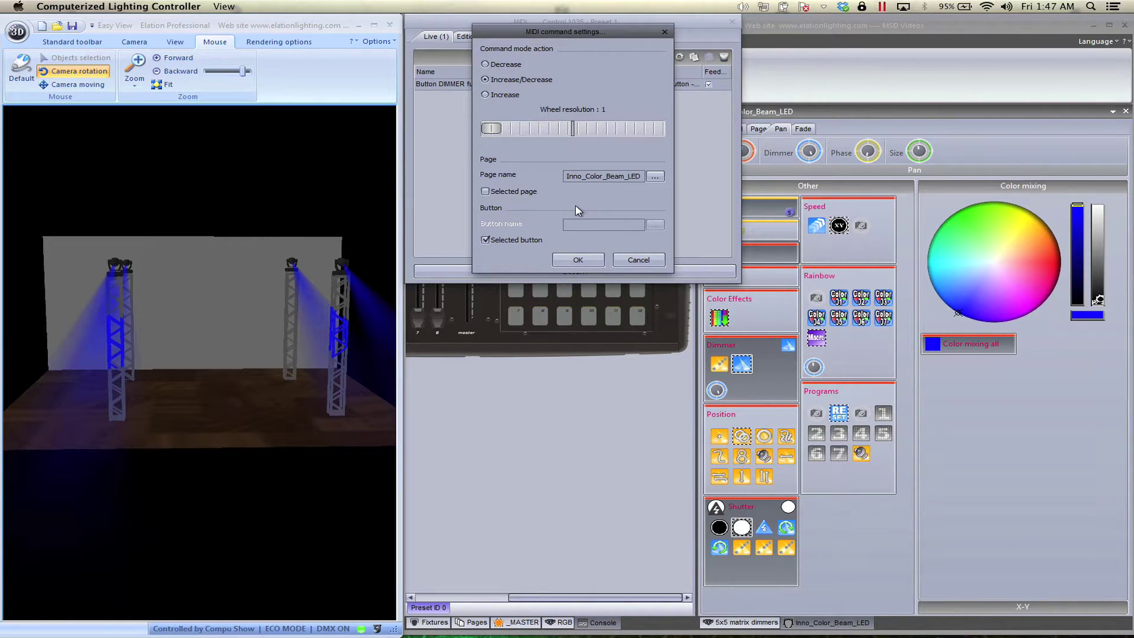
left_click(522, 191)
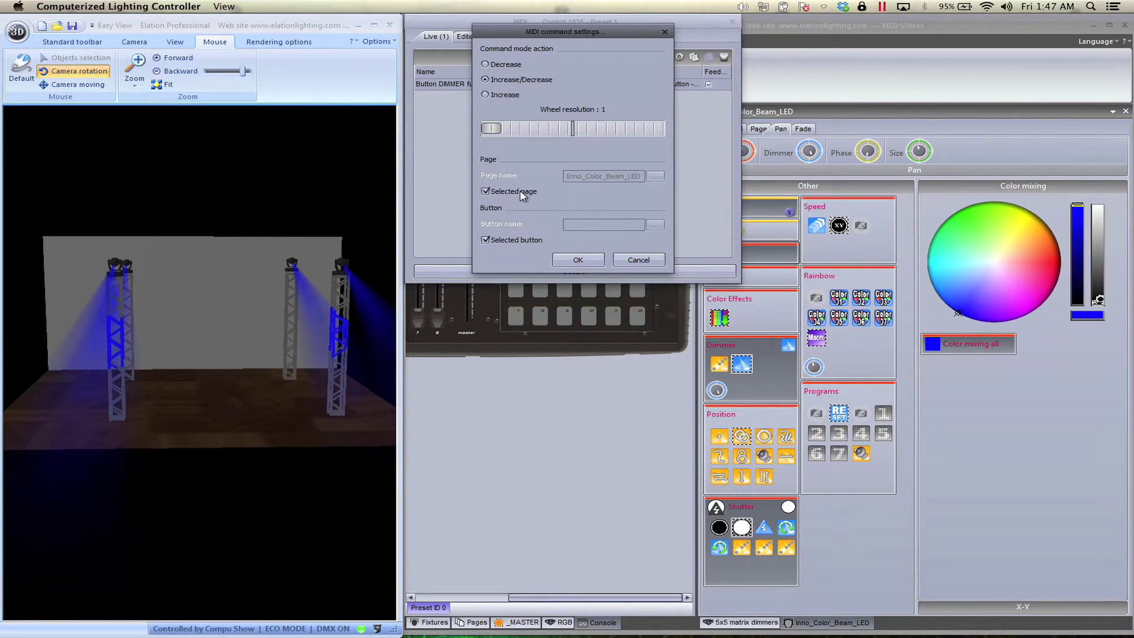
left_click(523, 240)
left_click(655, 225)
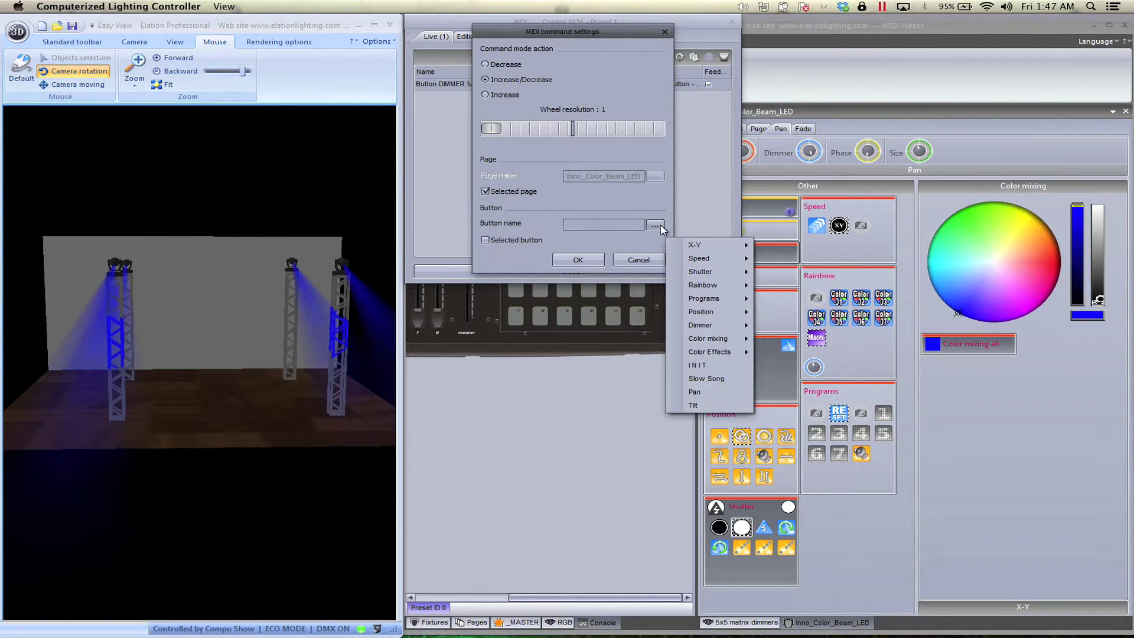
left_click(696, 391)
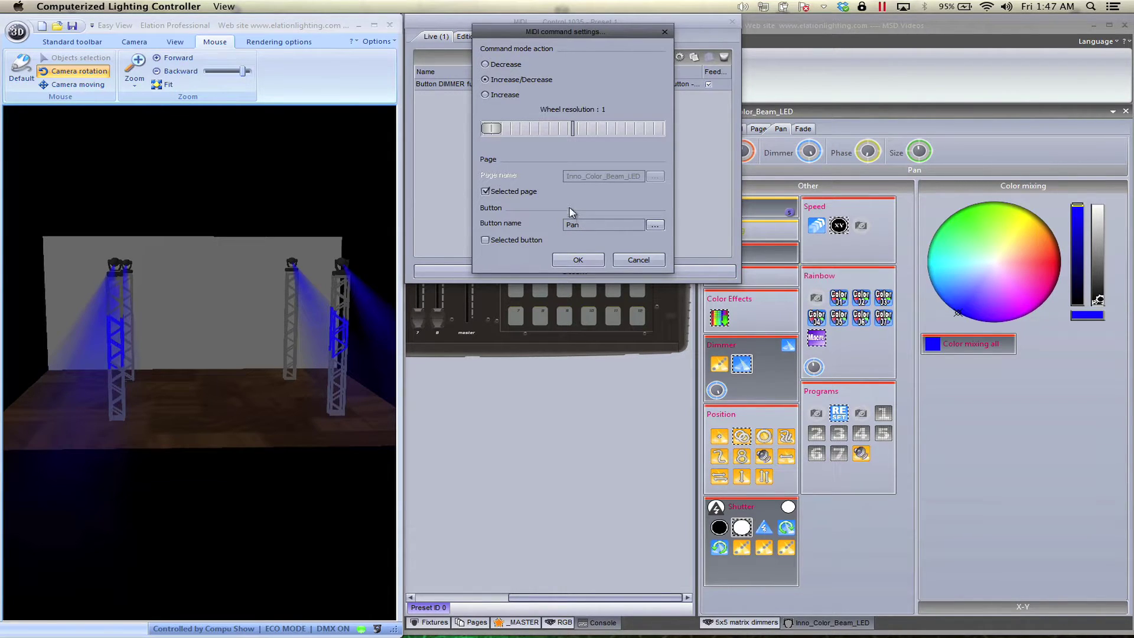
left_click(530, 194)
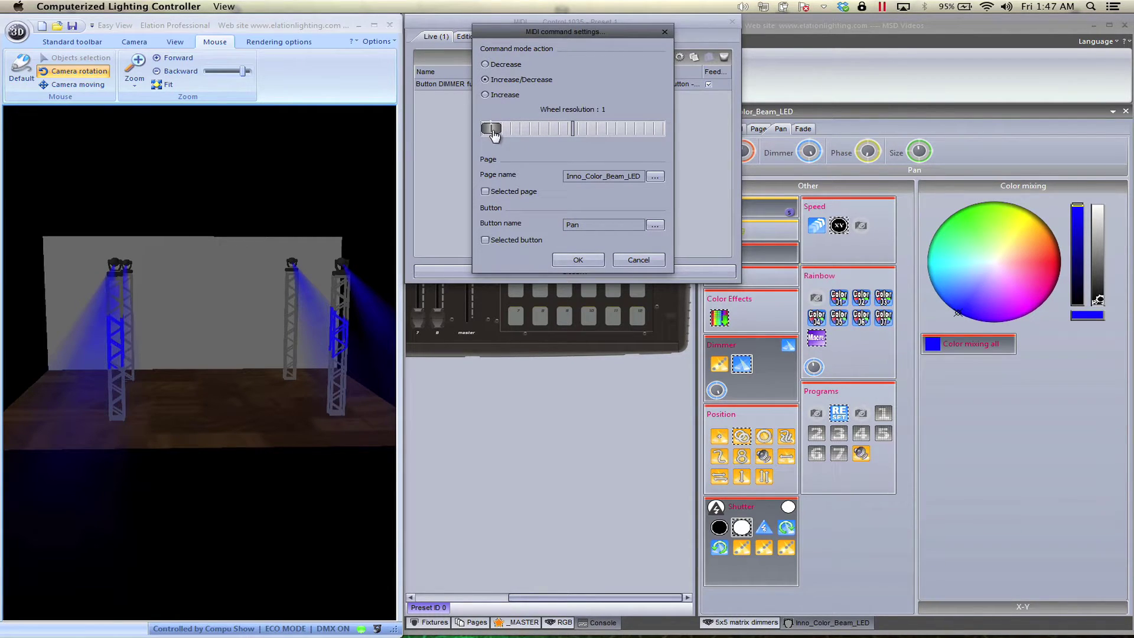
left_click_drag(492, 128, 494, 136)
left_click(577, 259)
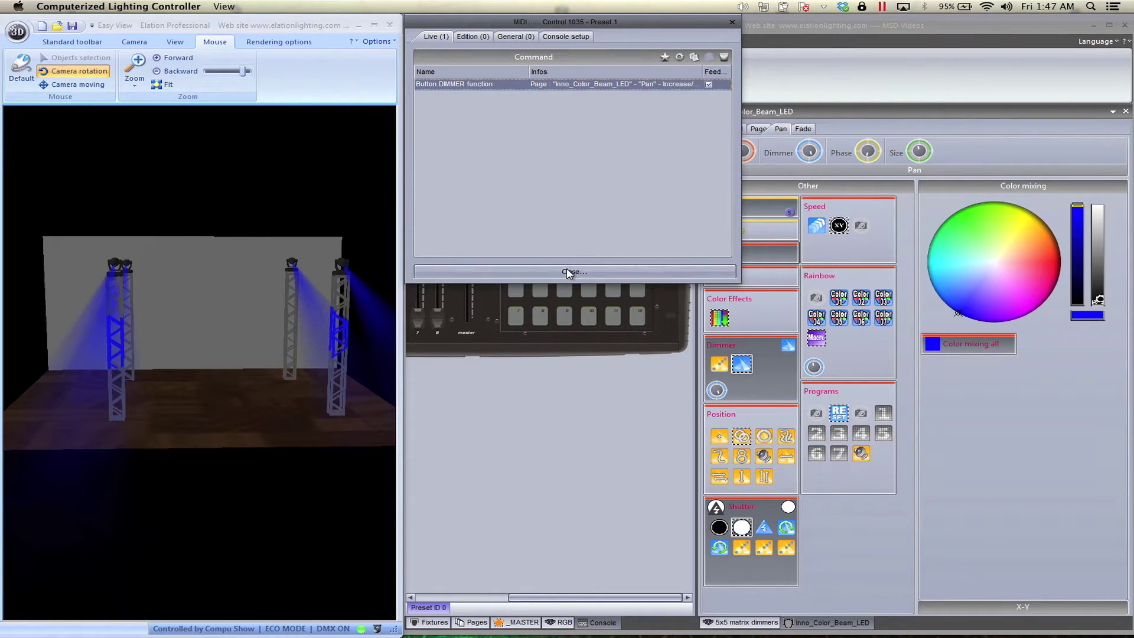
left_click(568, 272)
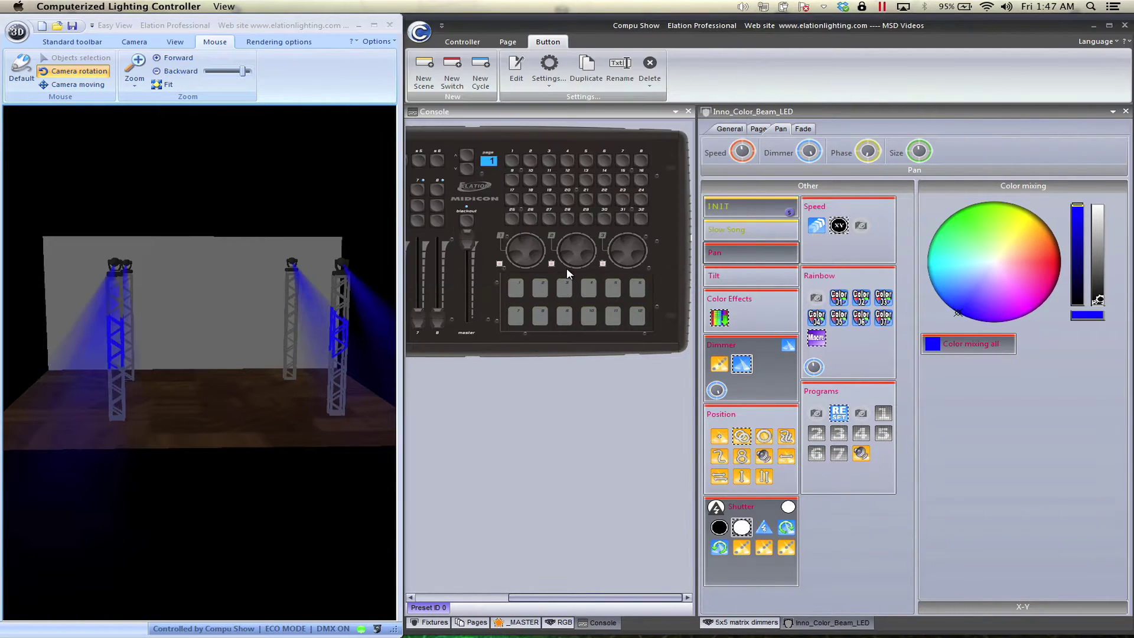
Link the Pan button's activation to a MIDIcon console pad and test toggling it.
right_click(732, 254)
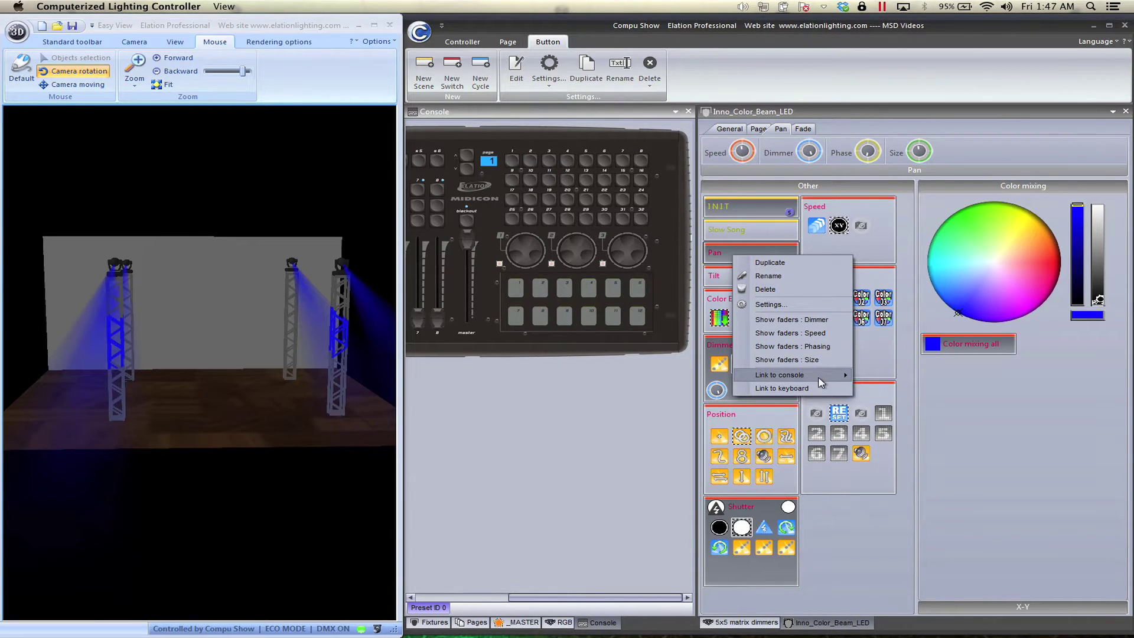
mouse_move(827, 375)
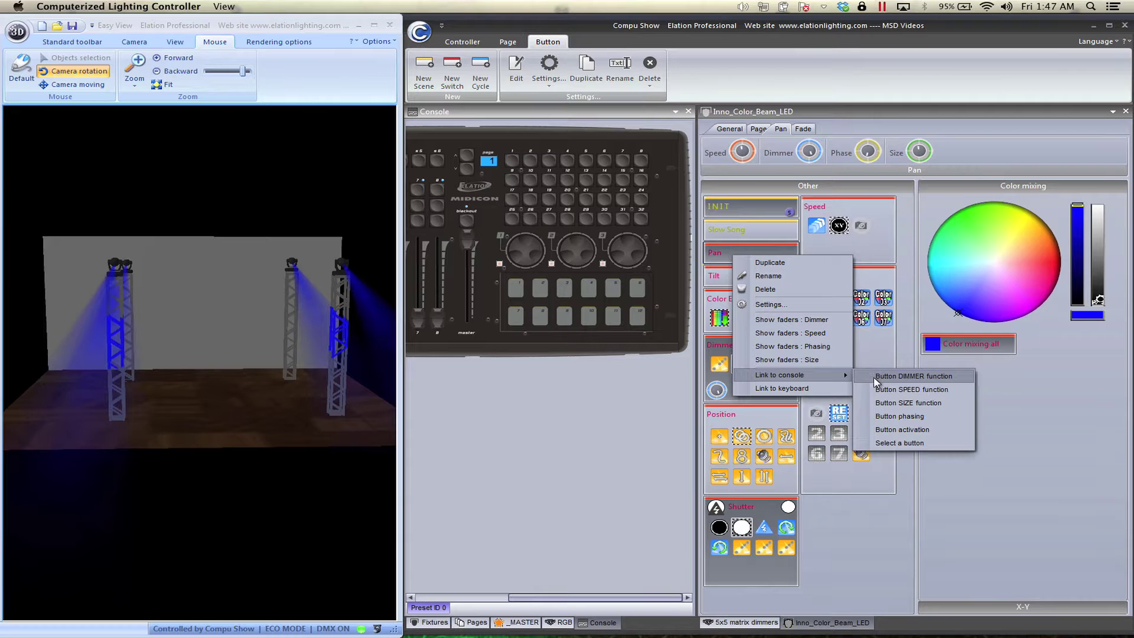
left_click(885, 430)
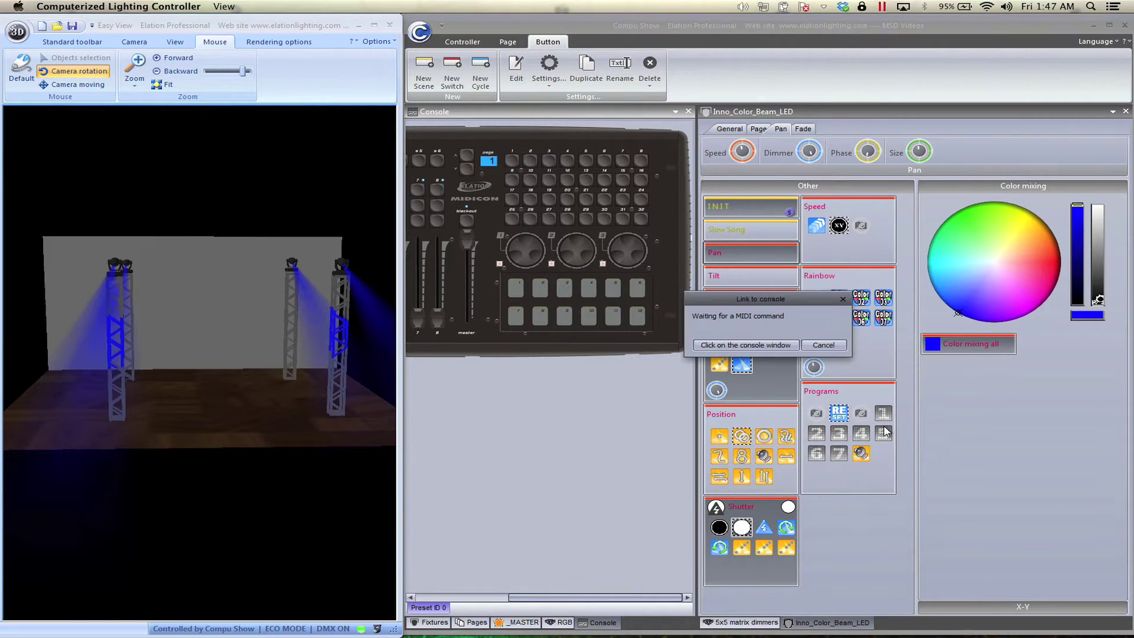
left_click(750, 347)
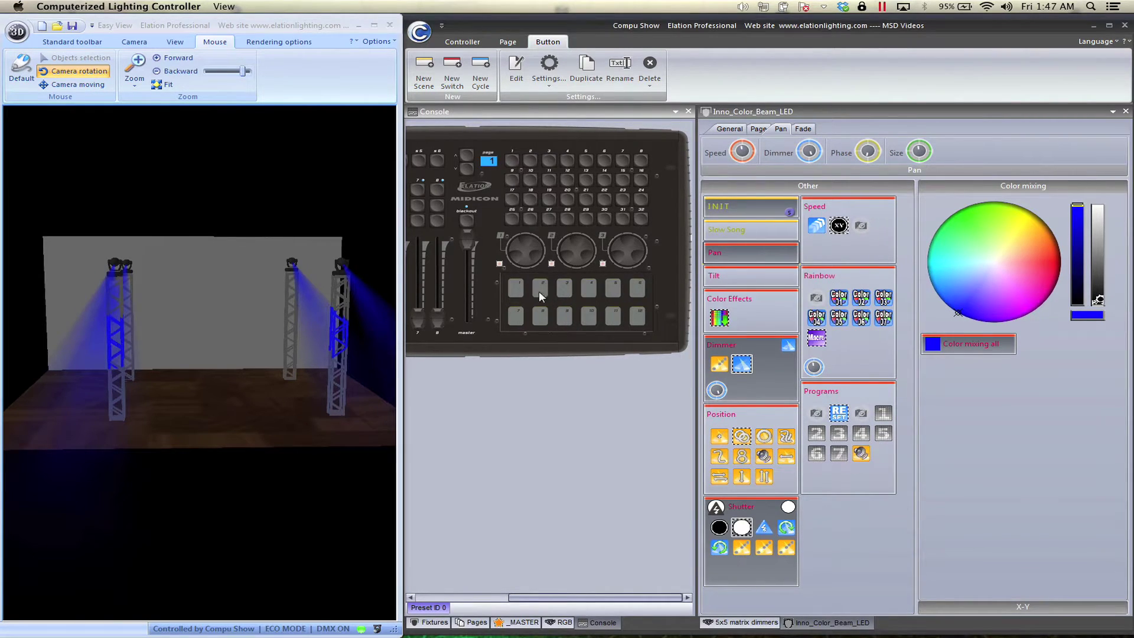
left_click(498, 264)
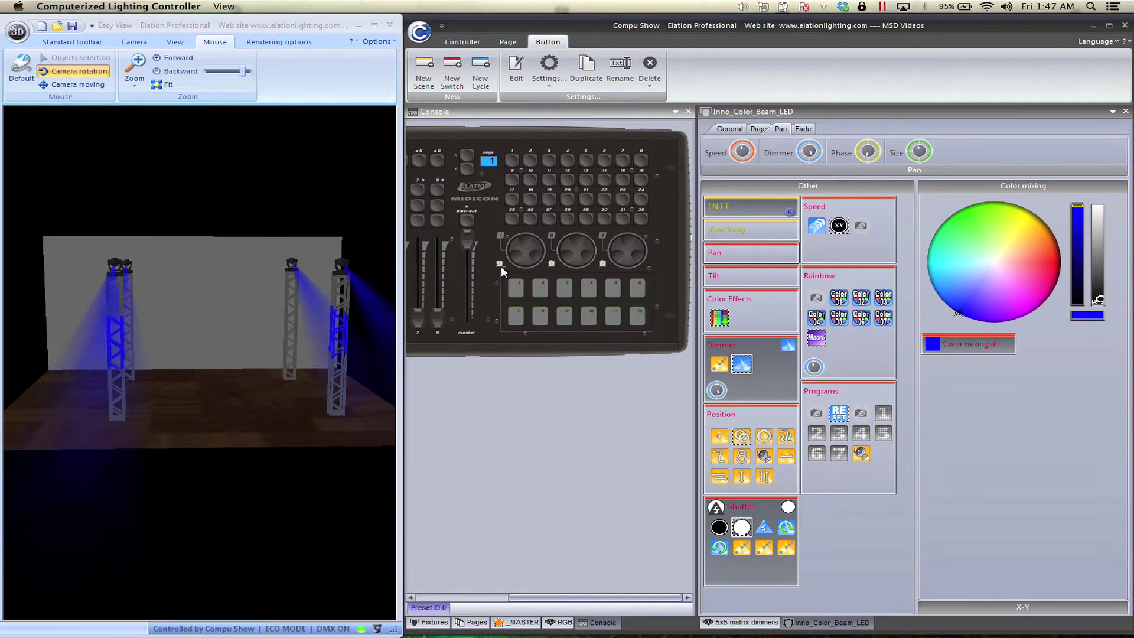
left_click(501, 263)
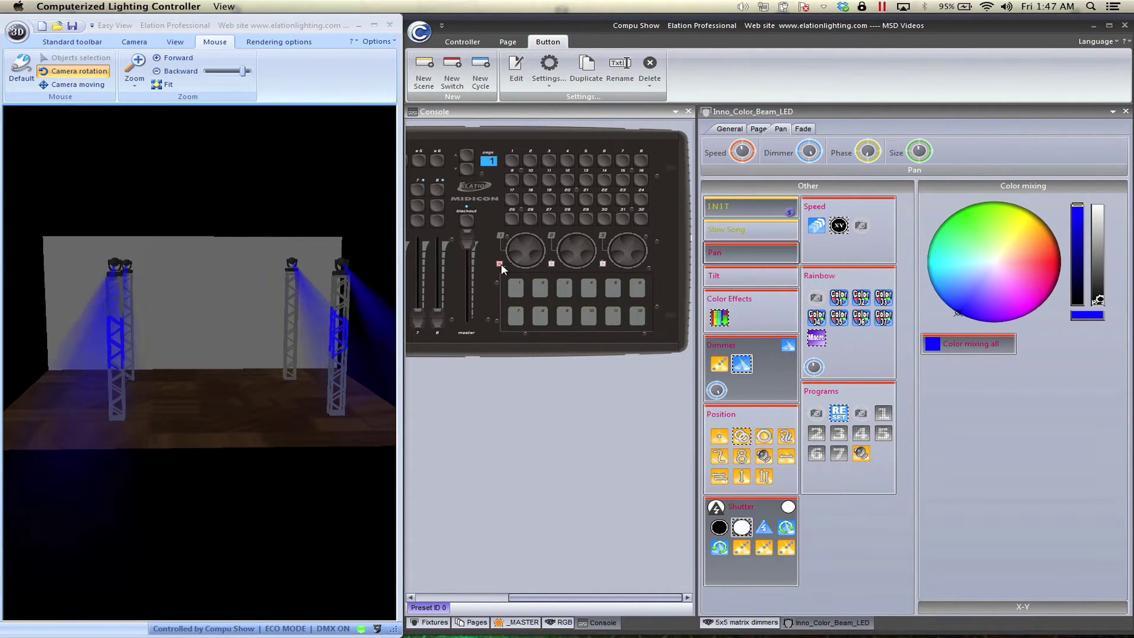
left_click(501, 264)
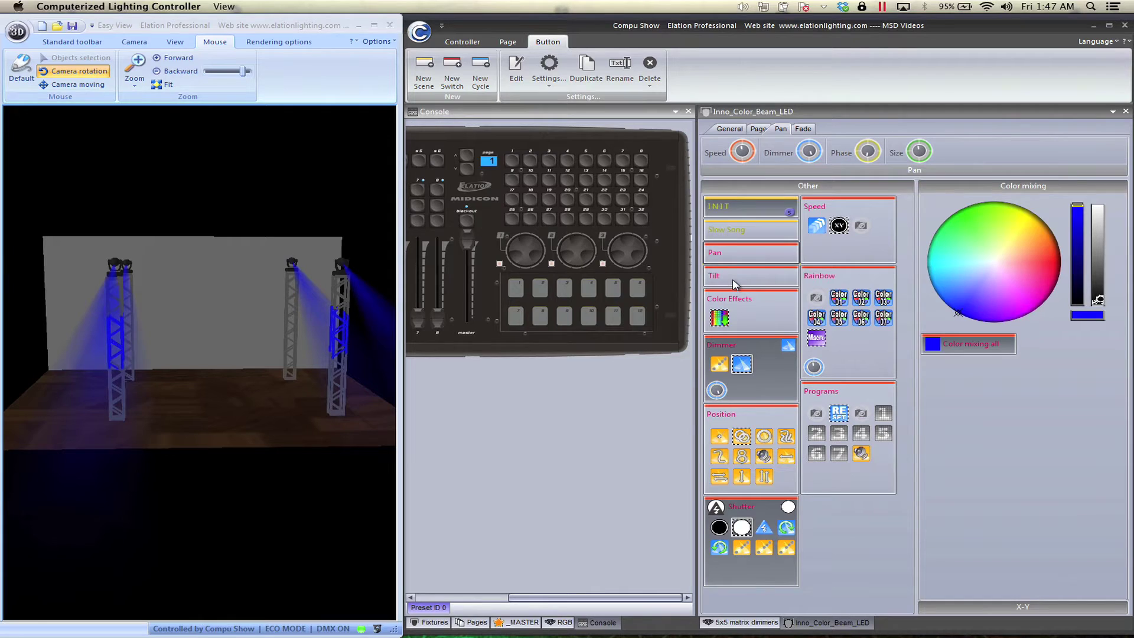
Link the Tilt button's activation to another console button and activate Tilt.
right_click(713, 284)
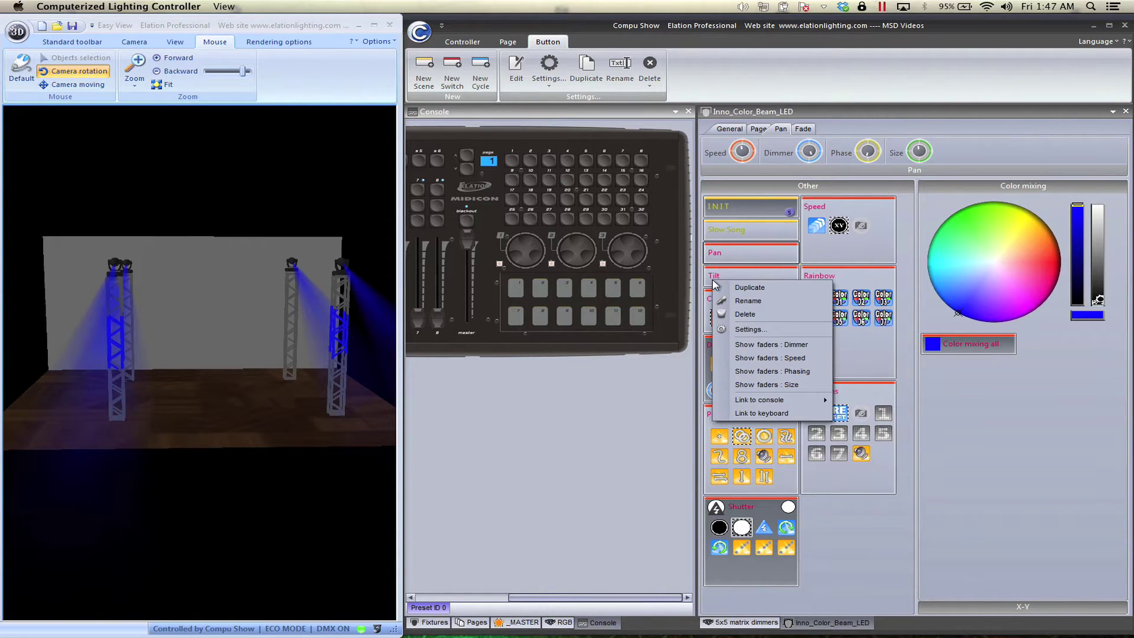
mouse_move(823, 398)
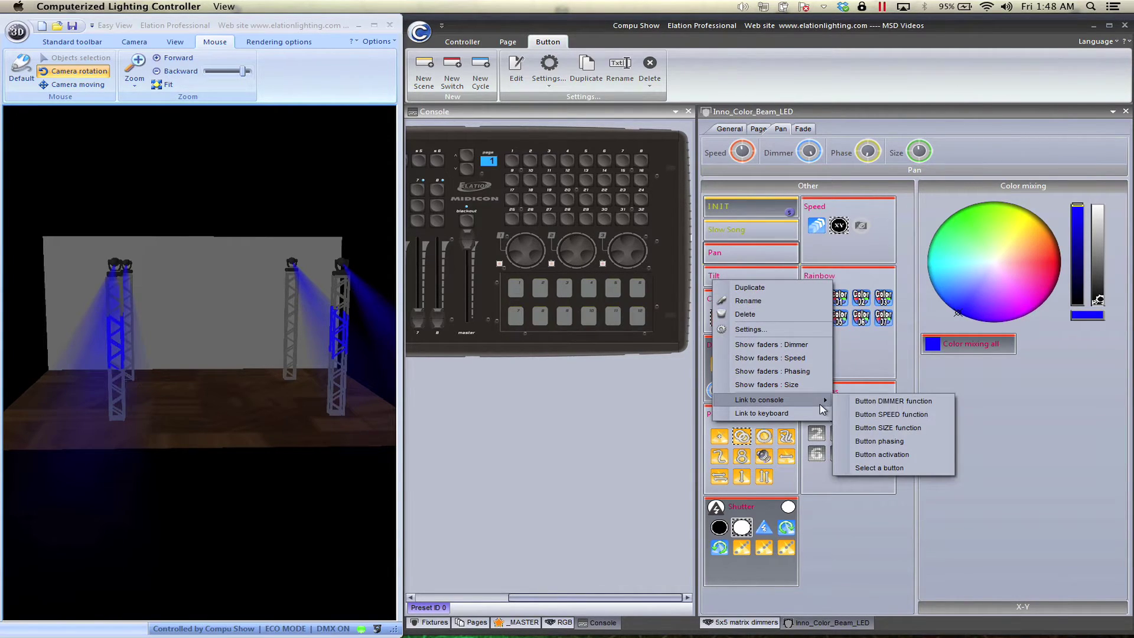
left_click(882, 455)
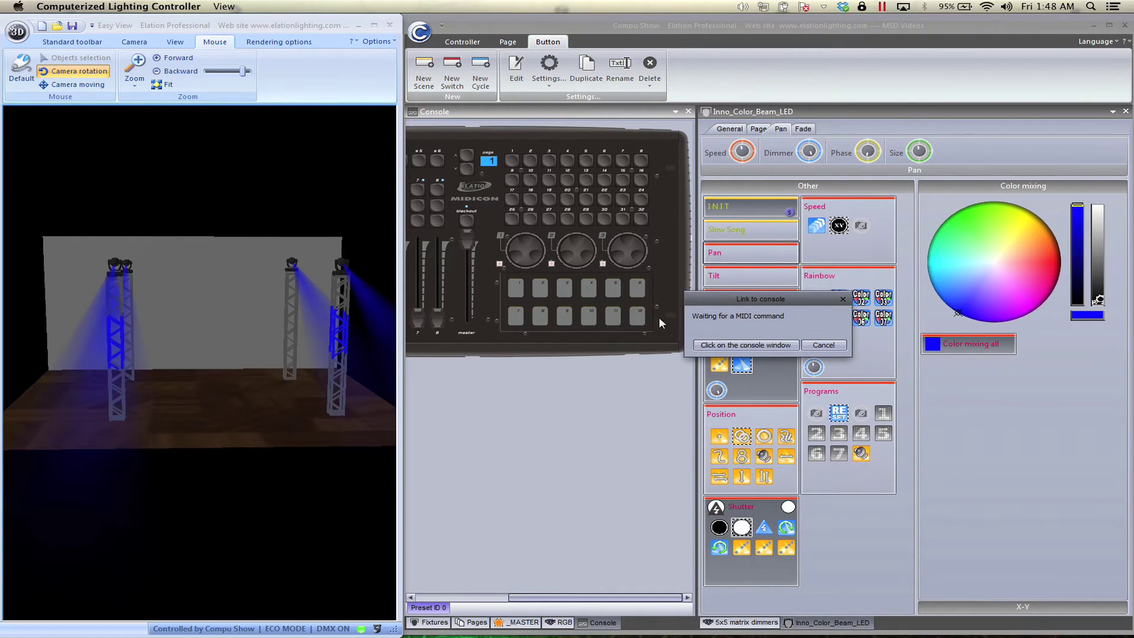
left_click(713, 346)
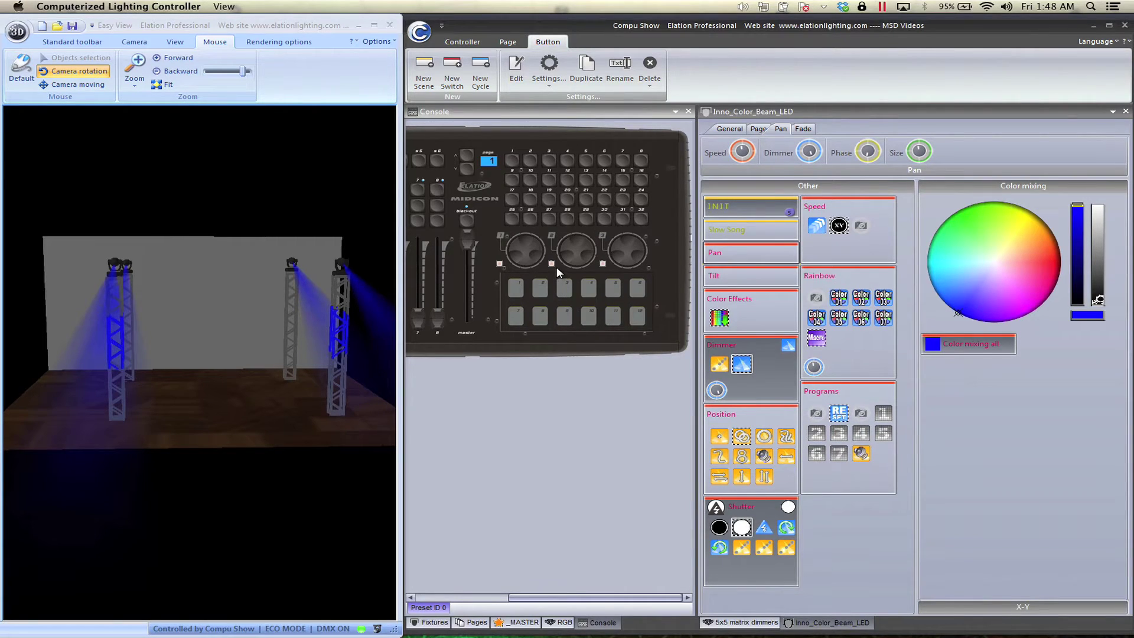
left_click(551, 264)
left_click(733, 273)
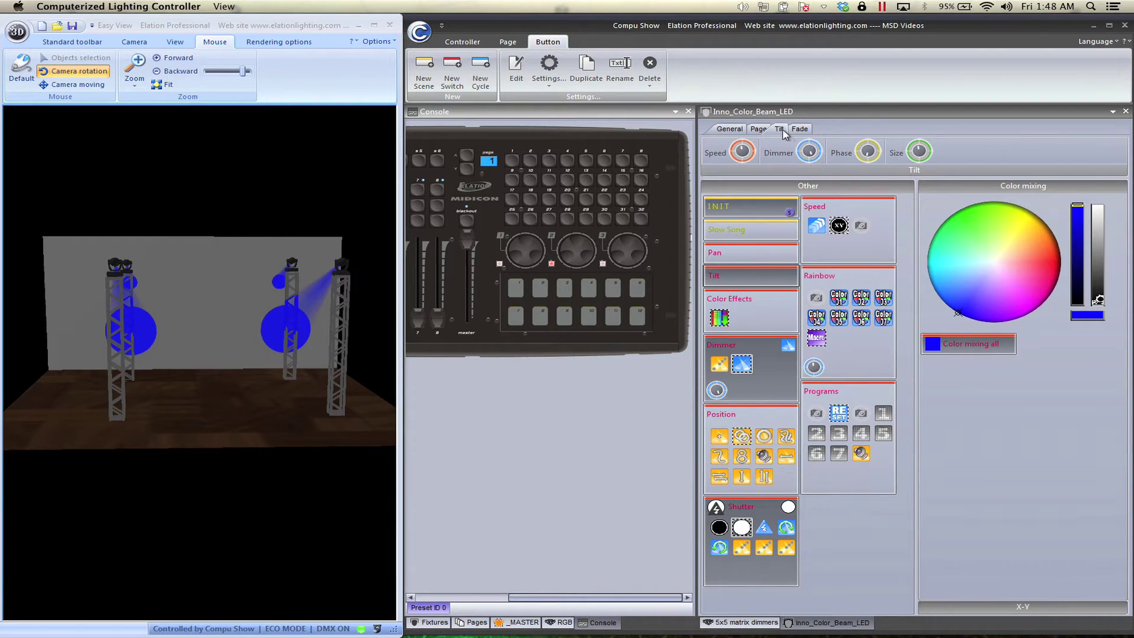
Link the Button DIMMER function to another MIDIcon console wheel.
right_click(813, 153)
mouse_move(914, 163)
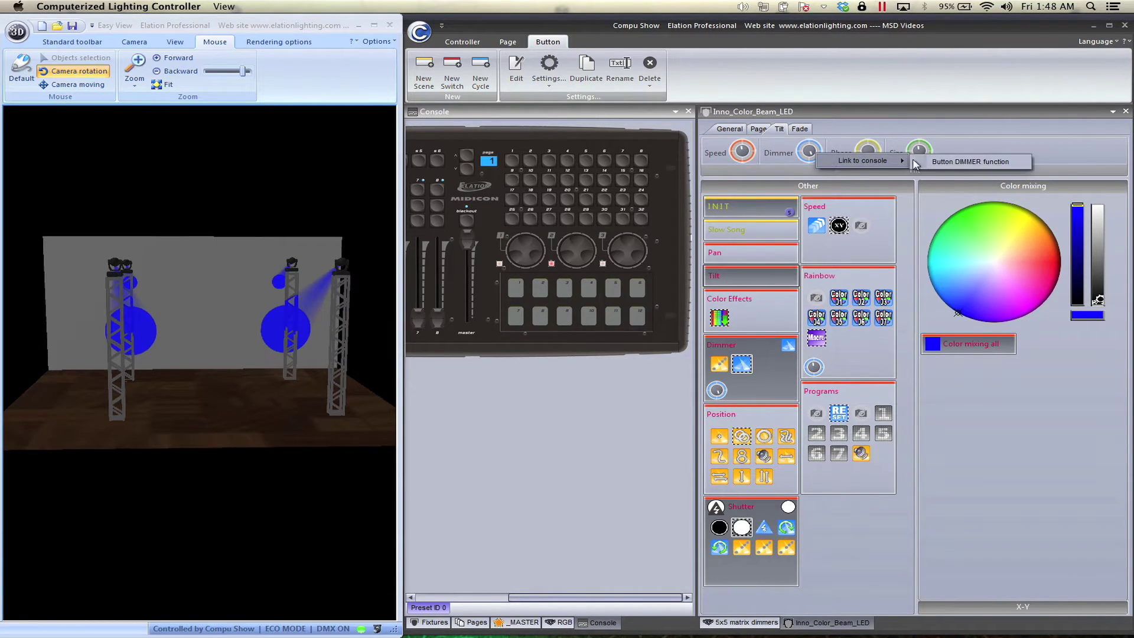
left_click(948, 165)
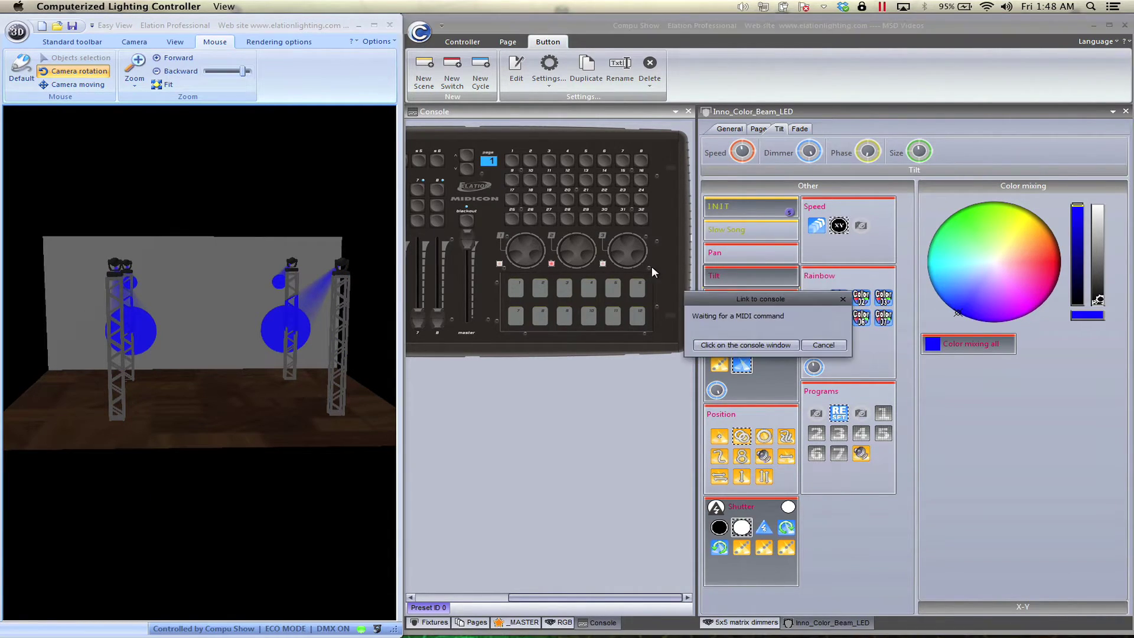
left_click(711, 347)
left_click(575, 254)
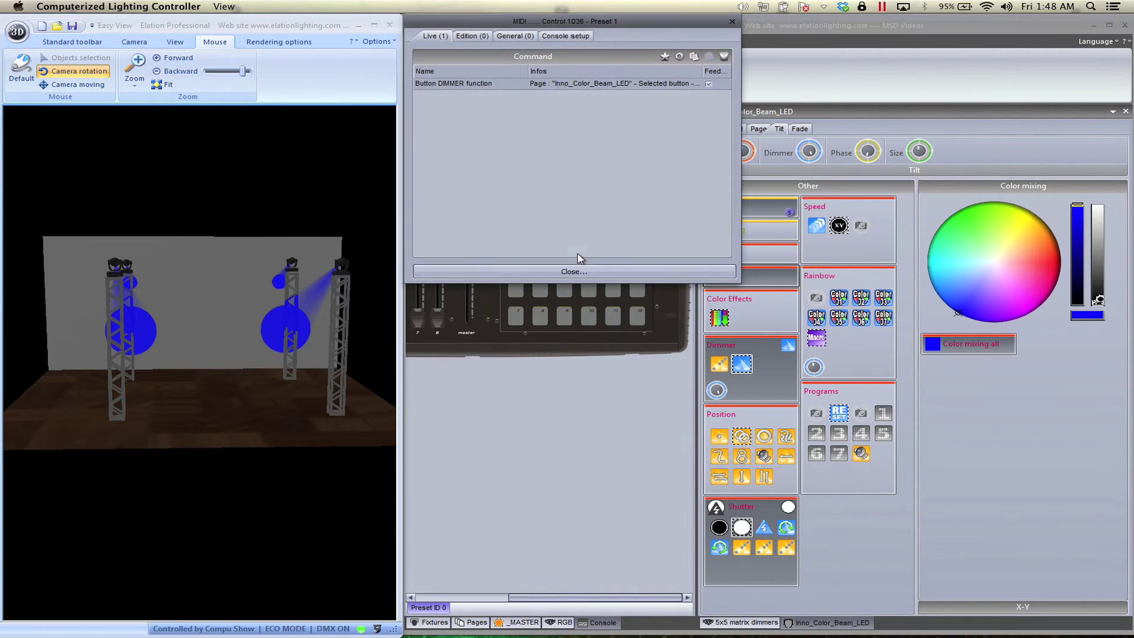
Set the wheel command to the Tilt button on a fixed page with resolution 1, then activate Tilt.
left_click(493, 89)
double_click(489, 89)
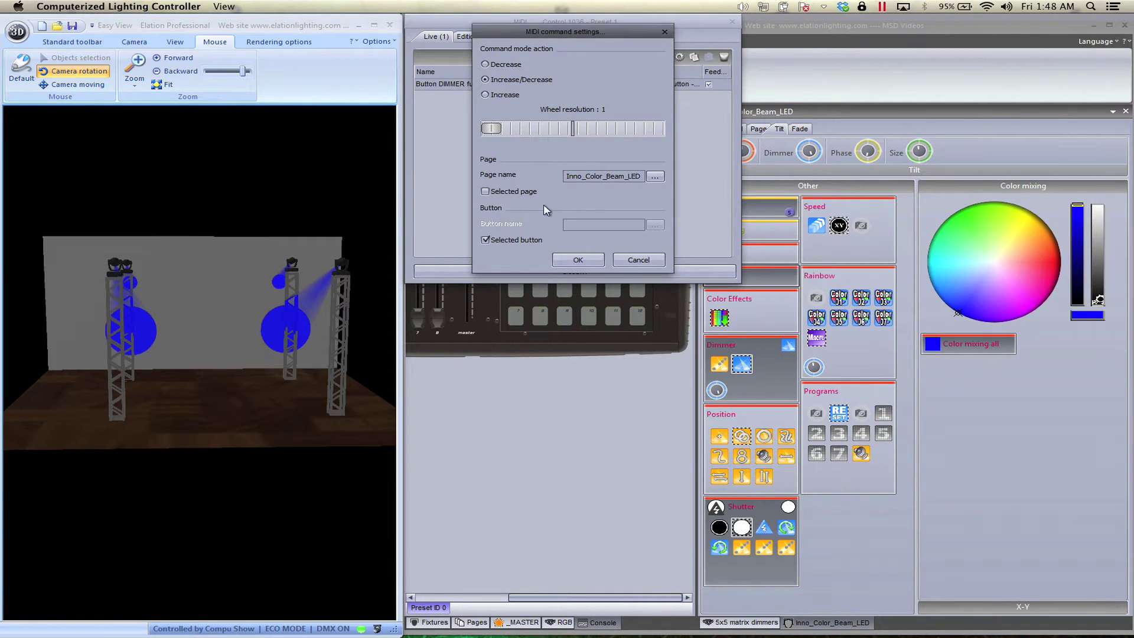
left_click(515, 192)
left_click(516, 192)
left_click(515, 240)
left_click(655, 225)
left_click(694, 405)
left_click(492, 129)
left_click_drag(492, 129, 491, 130)
left_click(595, 261)
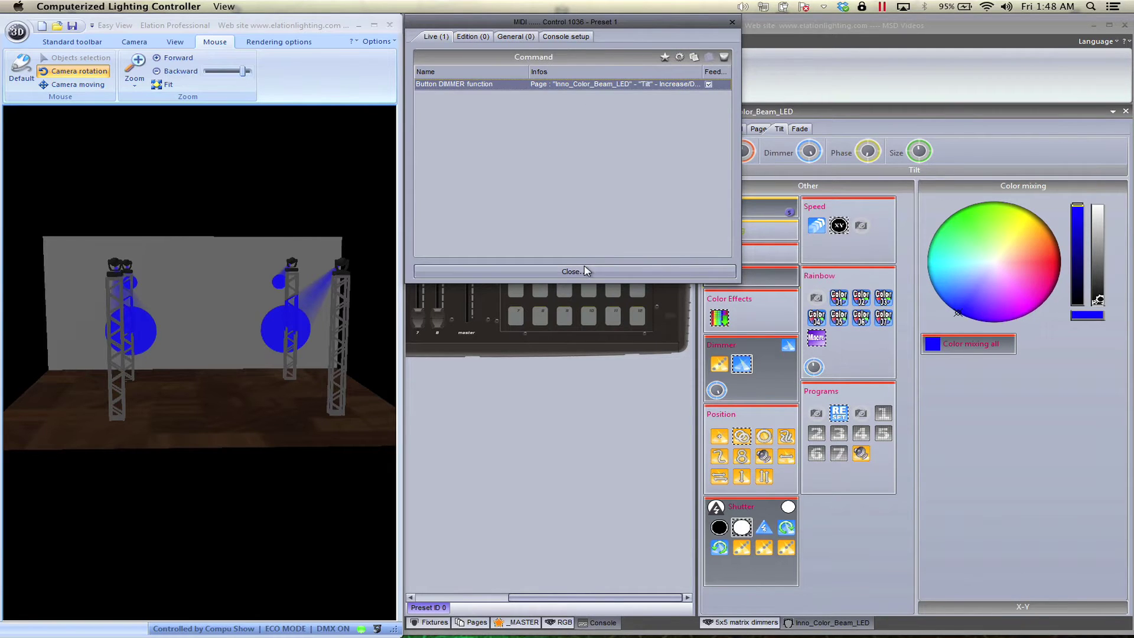
left_click(588, 271)
left_click(552, 264)
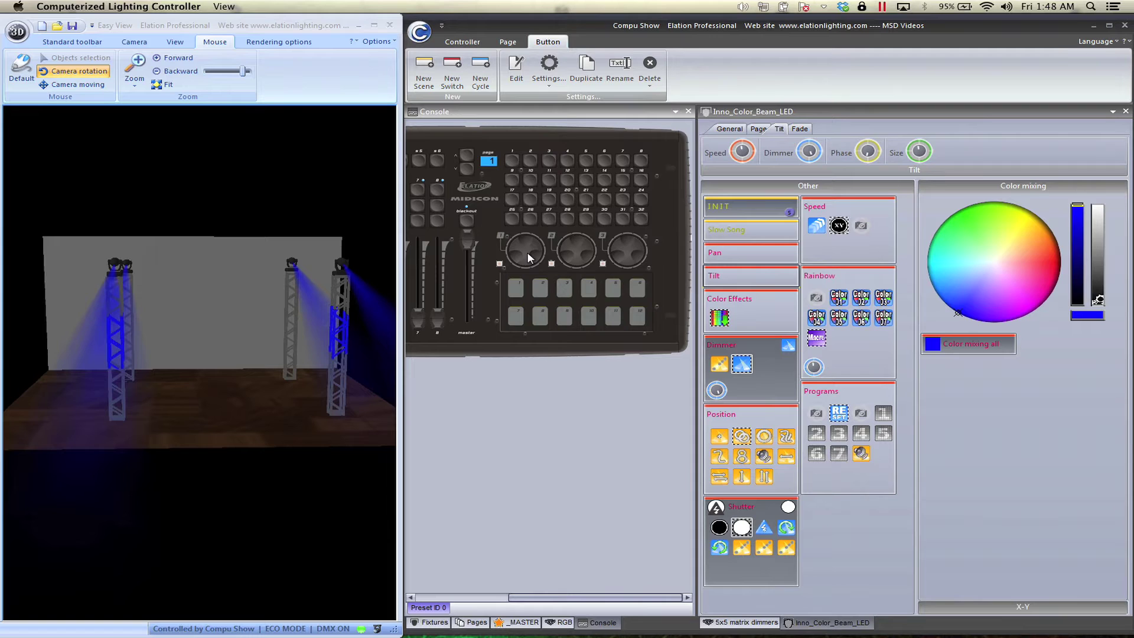
Activate Pan from the console and turn the wheels to land blue spots on the wall.
left_click(501, 264)
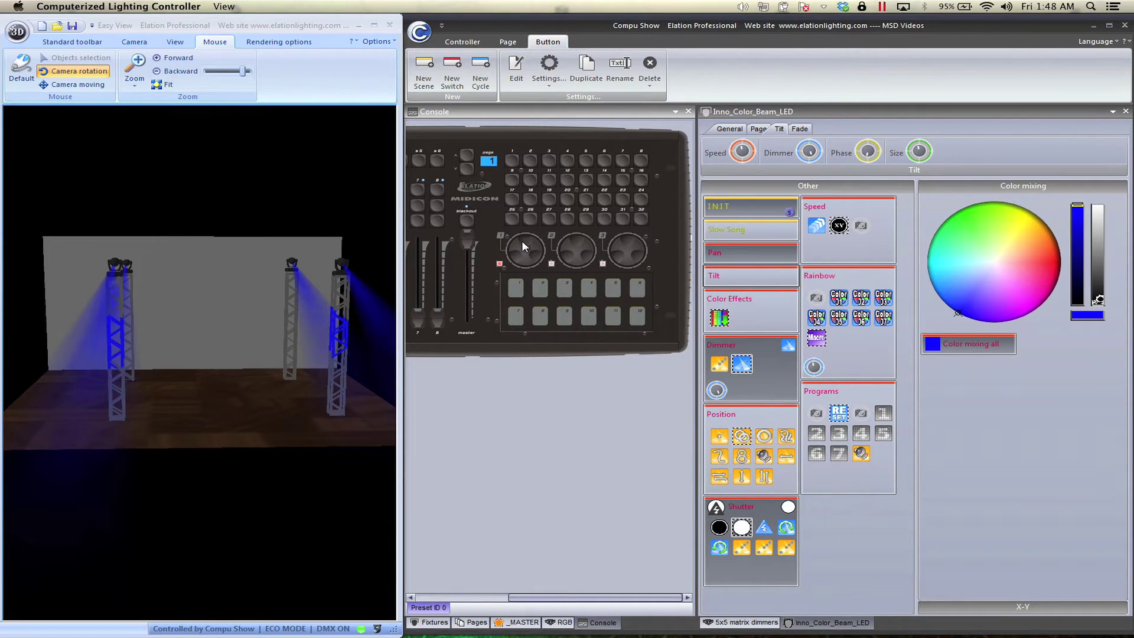
left_click_drag(517, 244, 535, 270)
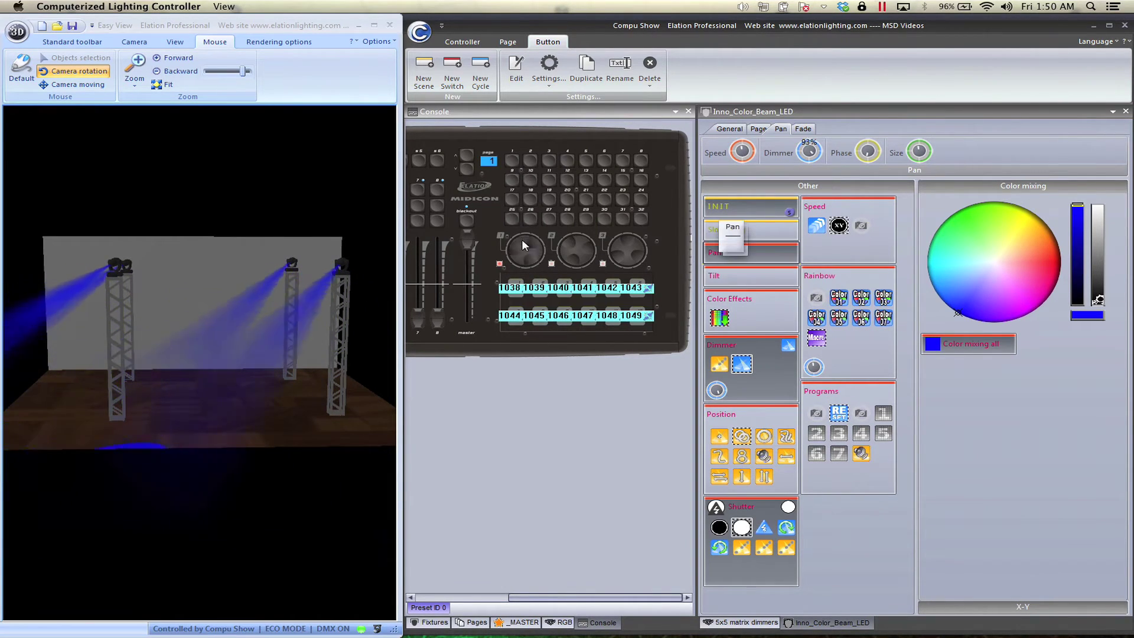
left_click_drag(522, 239, 558, 200)
left_click(551, 264)
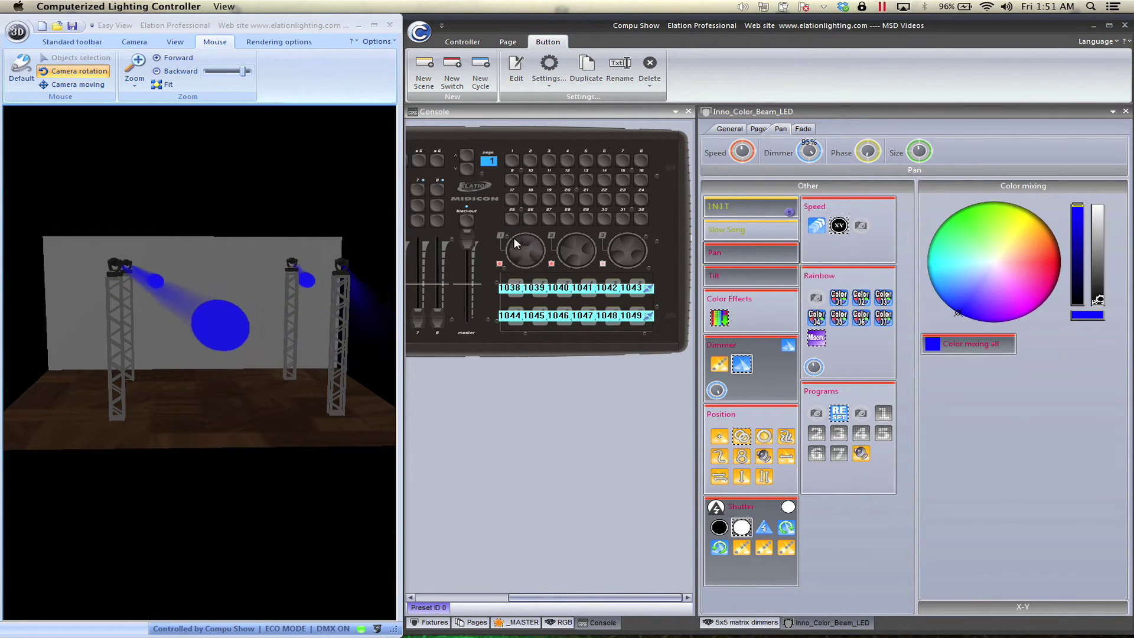
Run the Position circle, then reactivate Pan, Tilt, Dimmer and Shutter Open, and show the desktop.
left_click(763, 436)
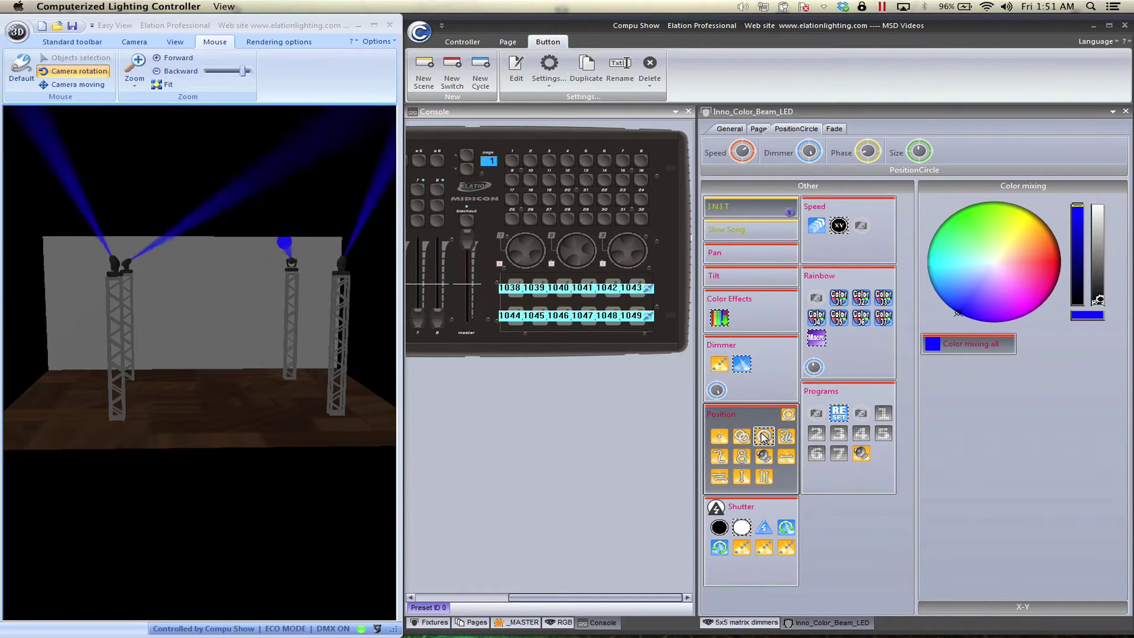
left_click(724, 253)
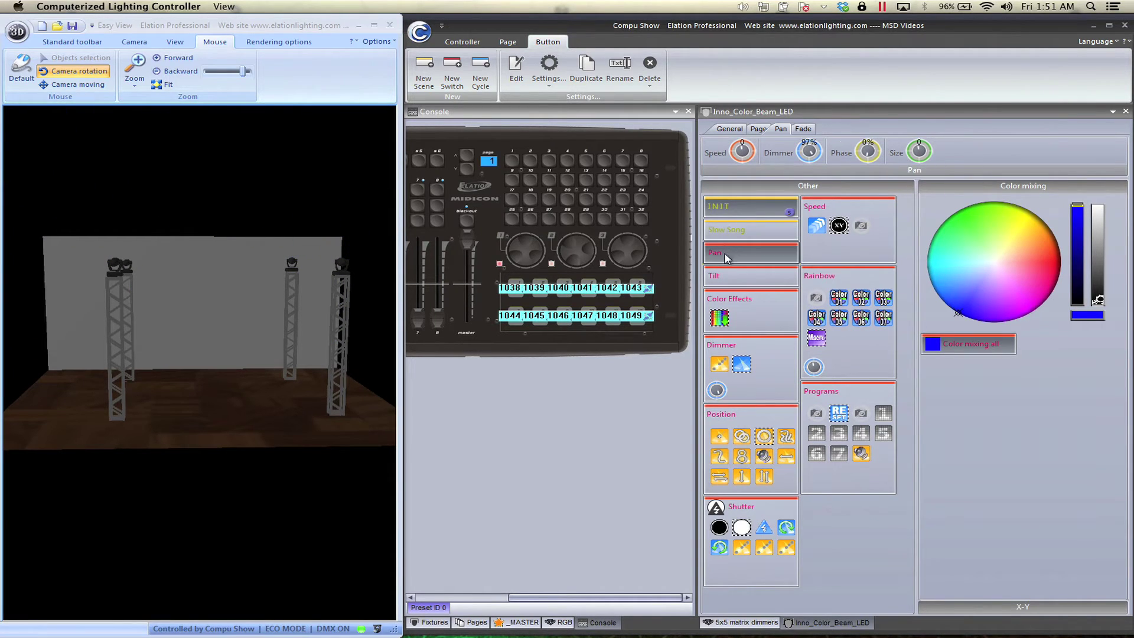
left_click(718, 268)
left_click(739, 368)
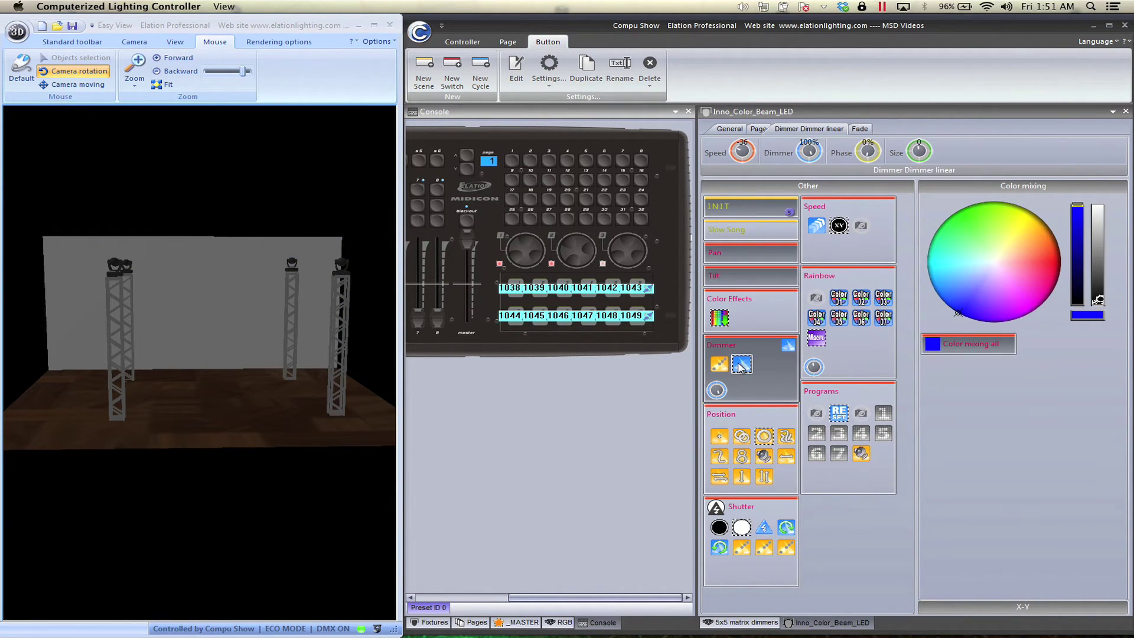
left_click(745, 524)
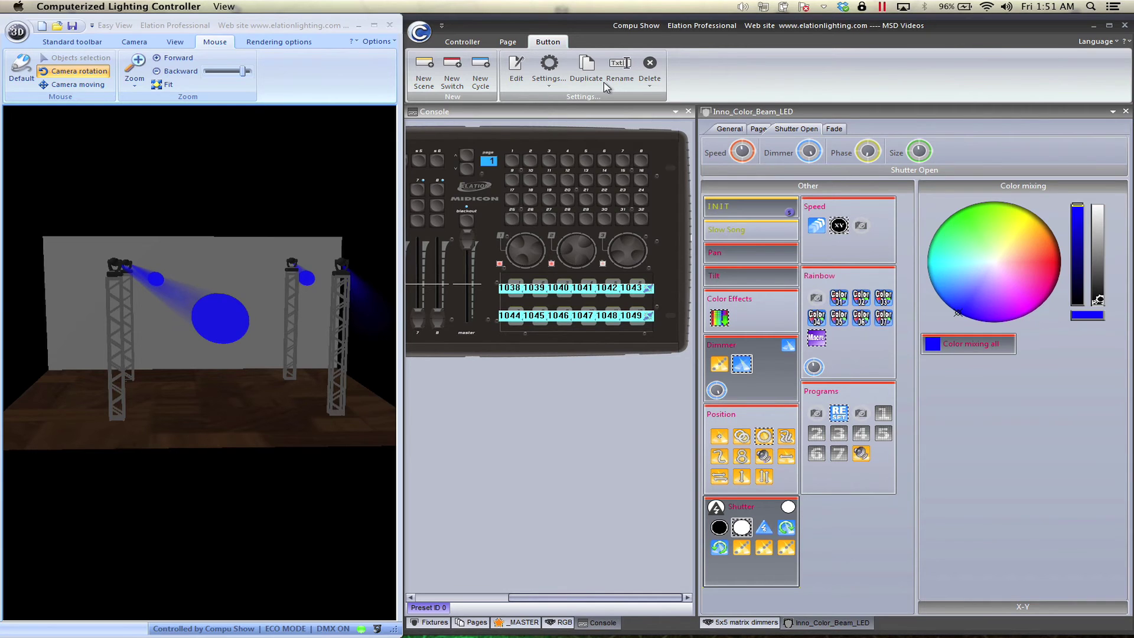
key("F11")
Browse to Windows 7 > CompuShow Beta > _Common > Console for the .csl2 console files, then return to Compu Show.
left_click(982, 124)
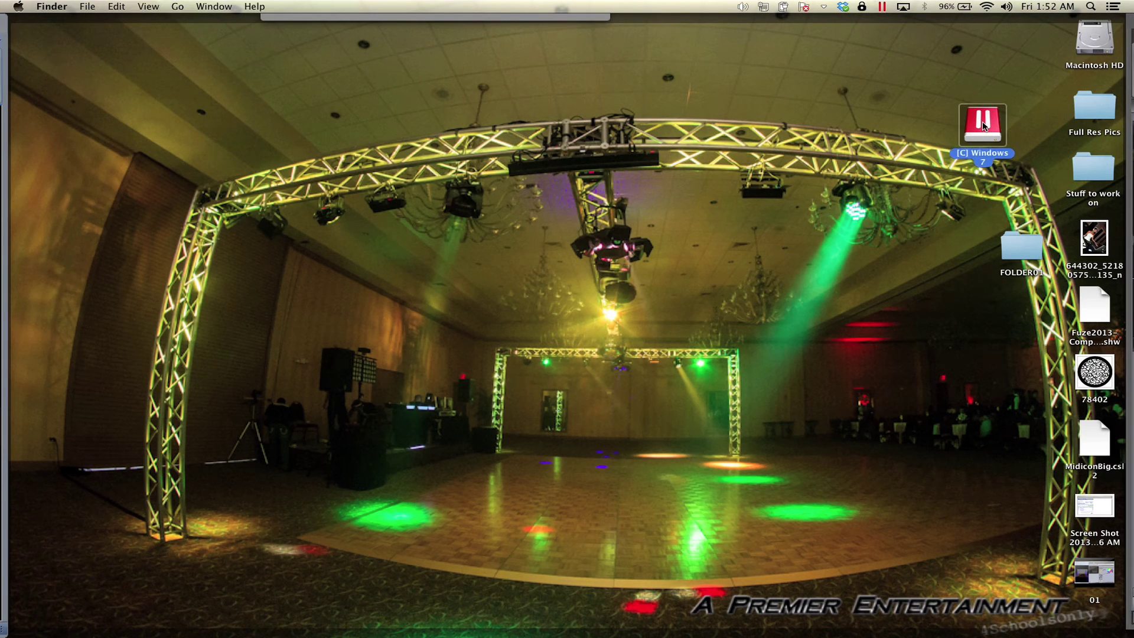
double_click(982, 125)
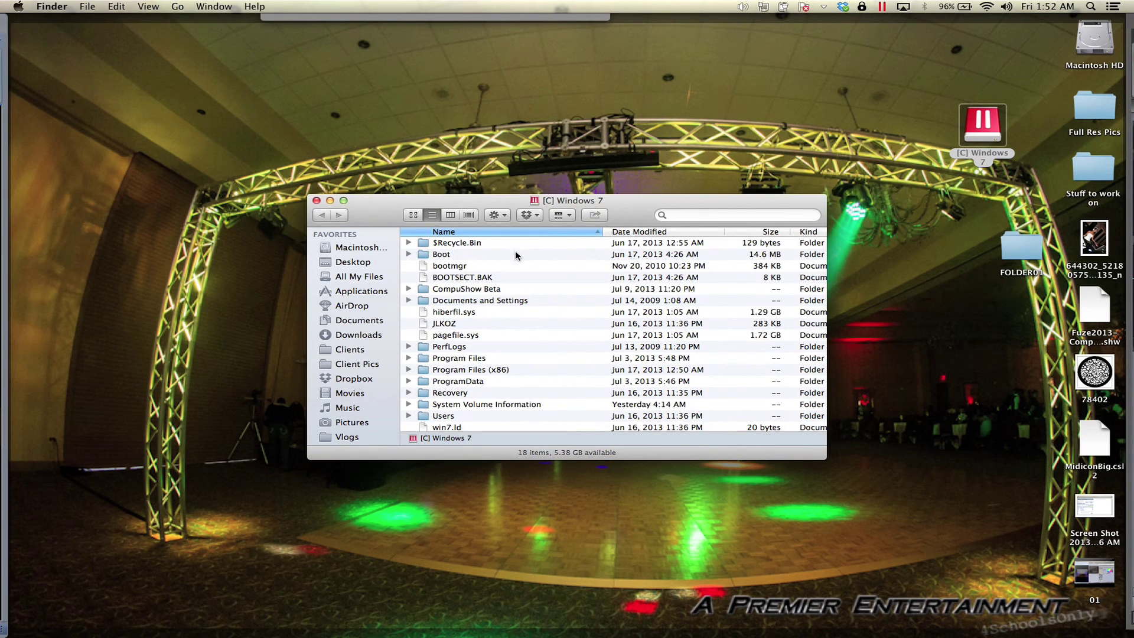
double_click(441, 289)
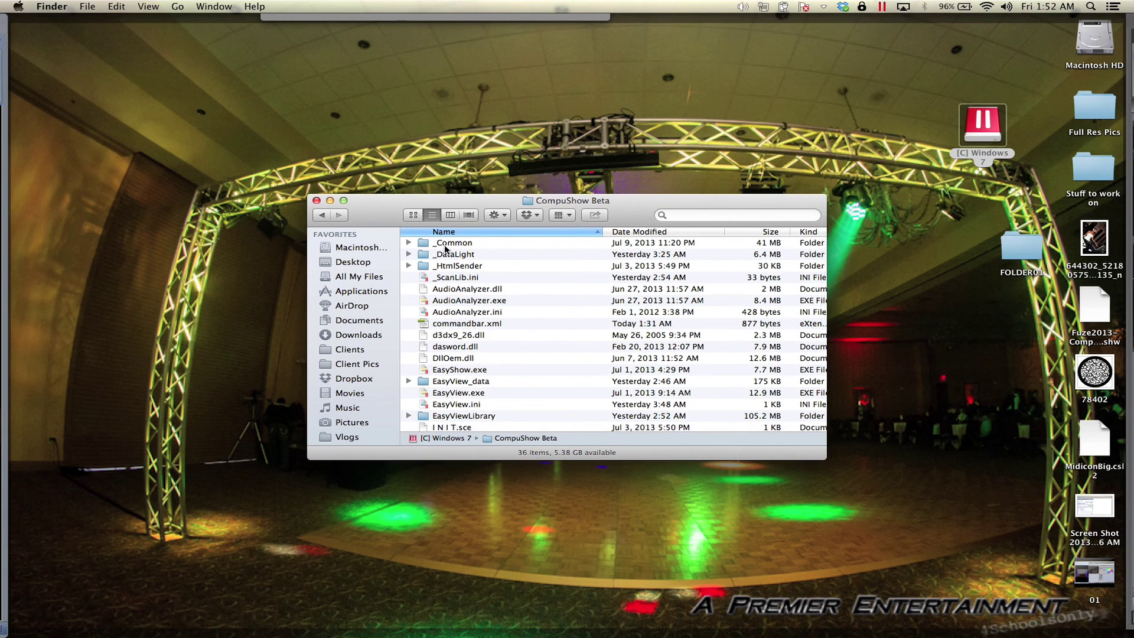
double_click(445, 245)
left_click(434, 279)
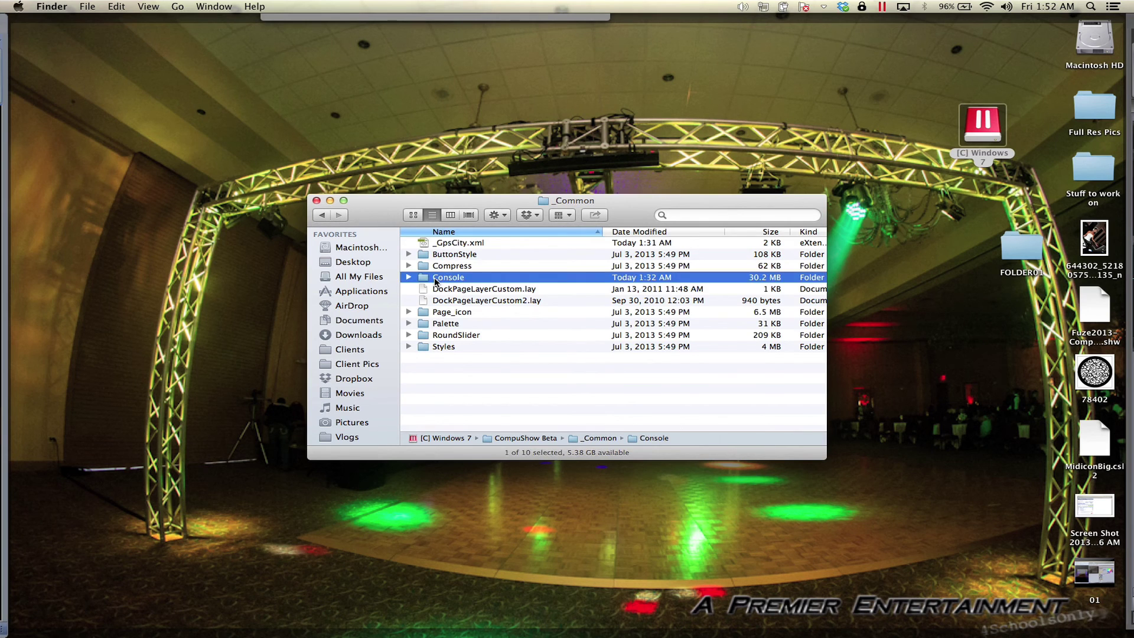
double_click(435, 280)
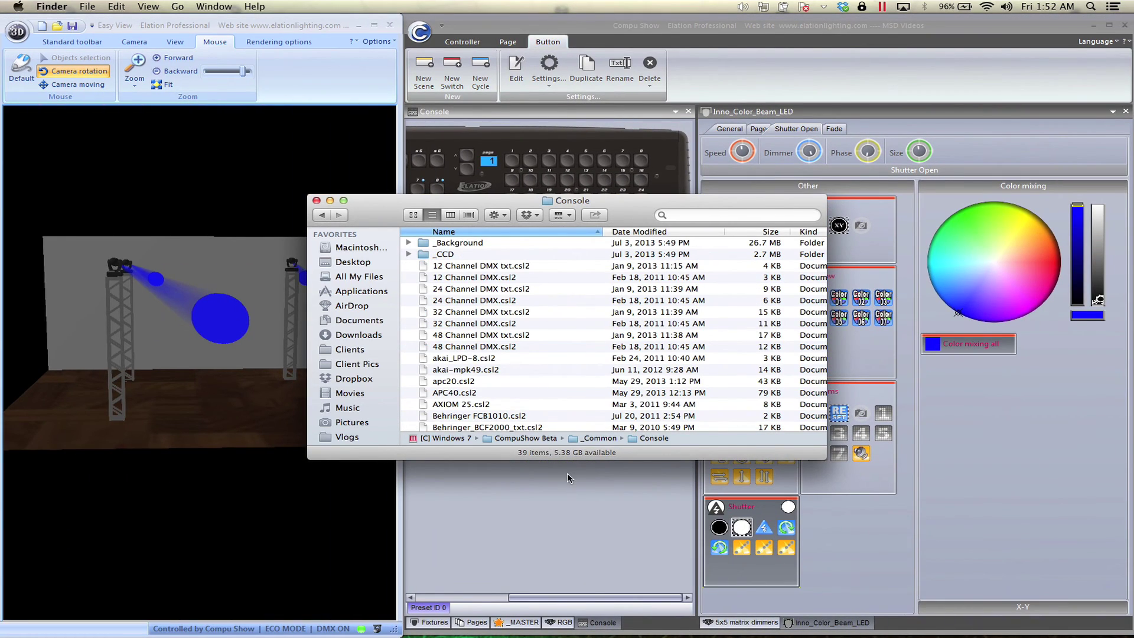
left_click(536, 486)
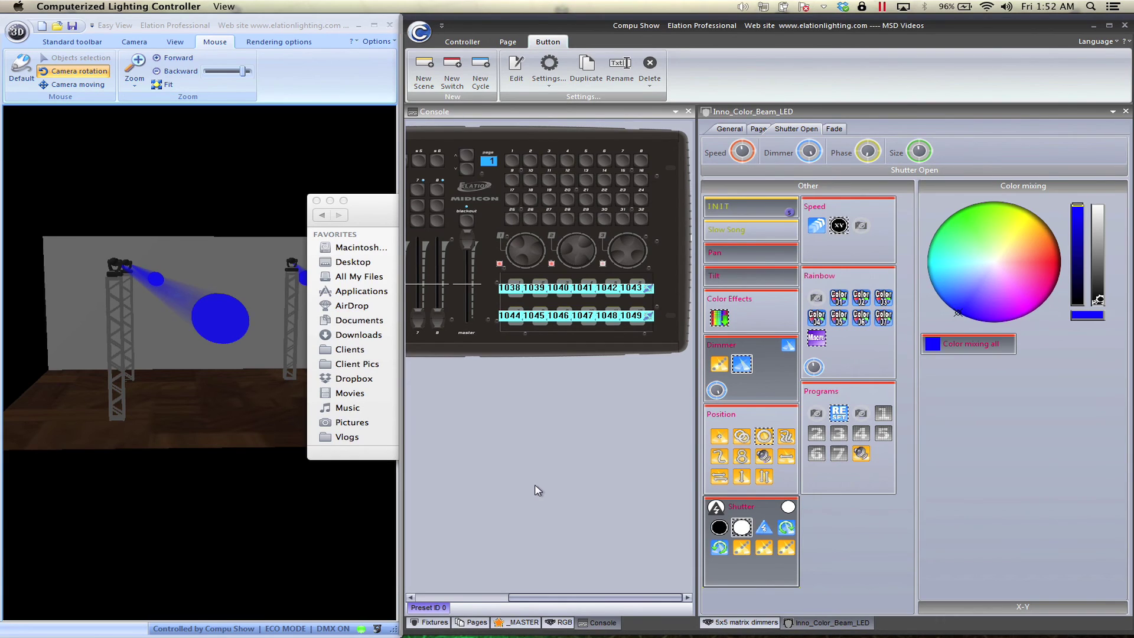